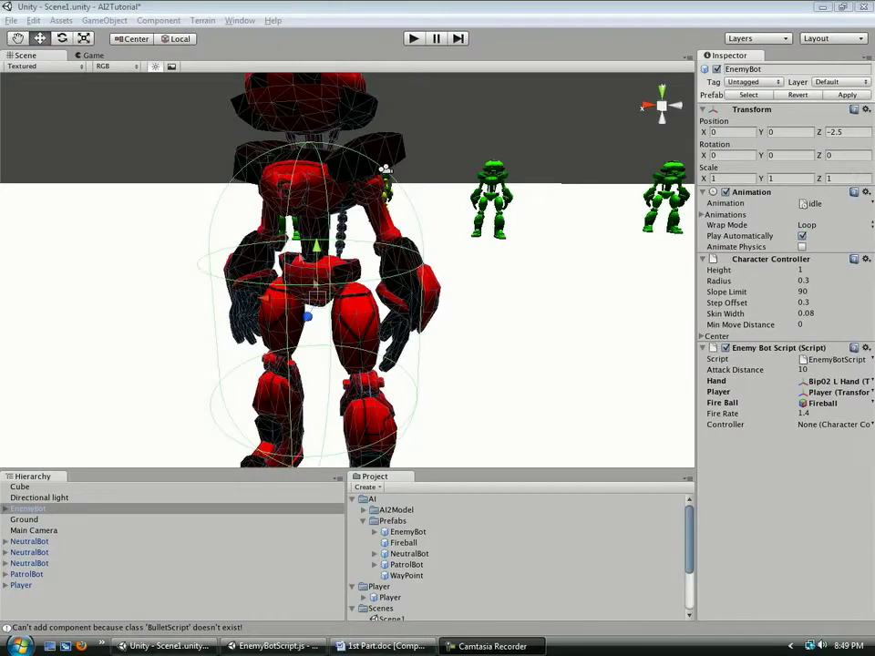
Step: Collapse the Prefabs folder and scroll the Project panel down to Scripts > Player
scroll(511, 283, down, 2)
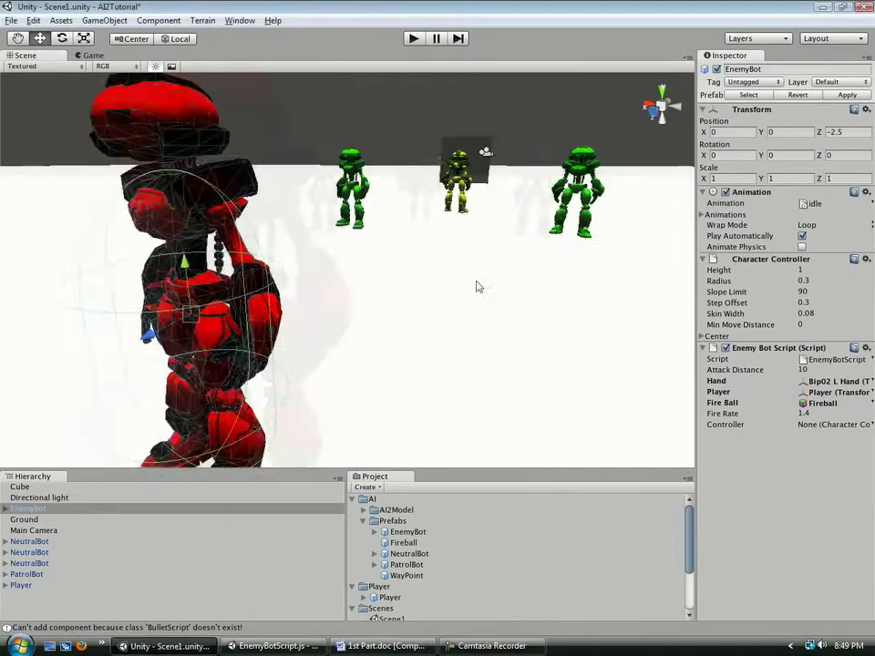
scroll(410, 301, down, 2)
scroll(301, 291, down, 2)
scroll(410, 319, down, 2)
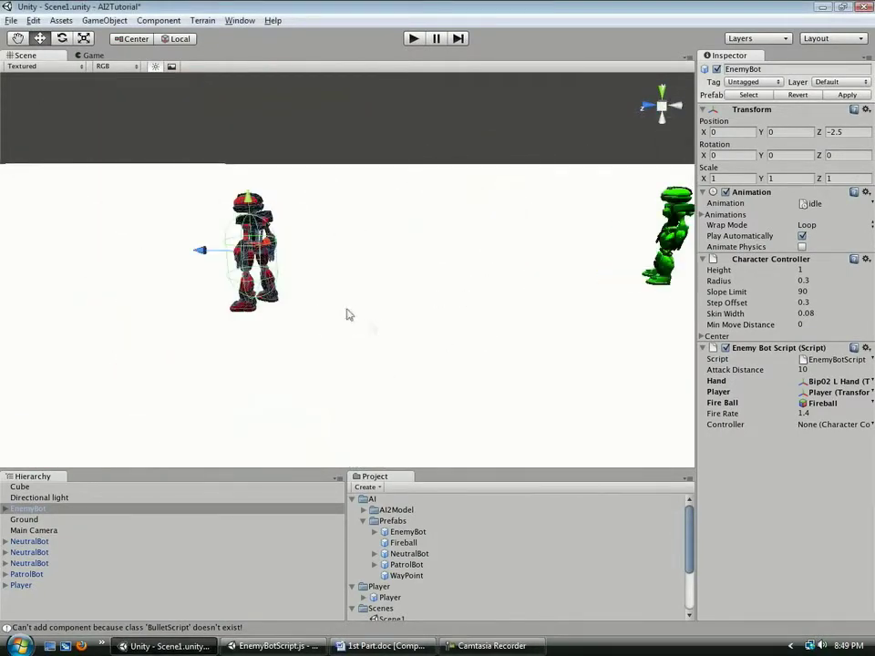
click(362, 520)
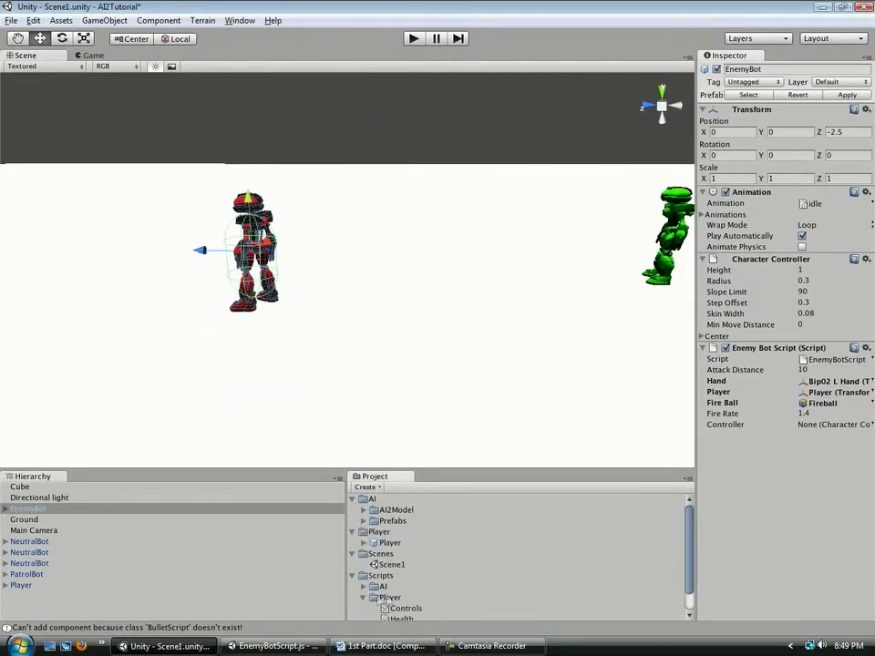
scroll(384, 585, down, 1)
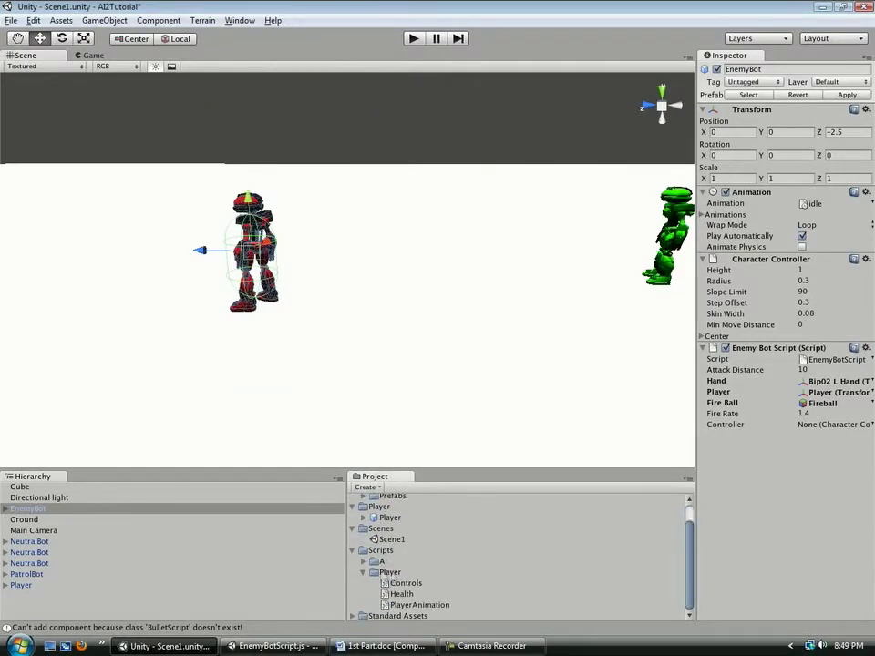
Step: Create a JavaScript asset in Scripts > Player and name it BulletScript
right_click(394, 574)
mouse_move(428, 410)
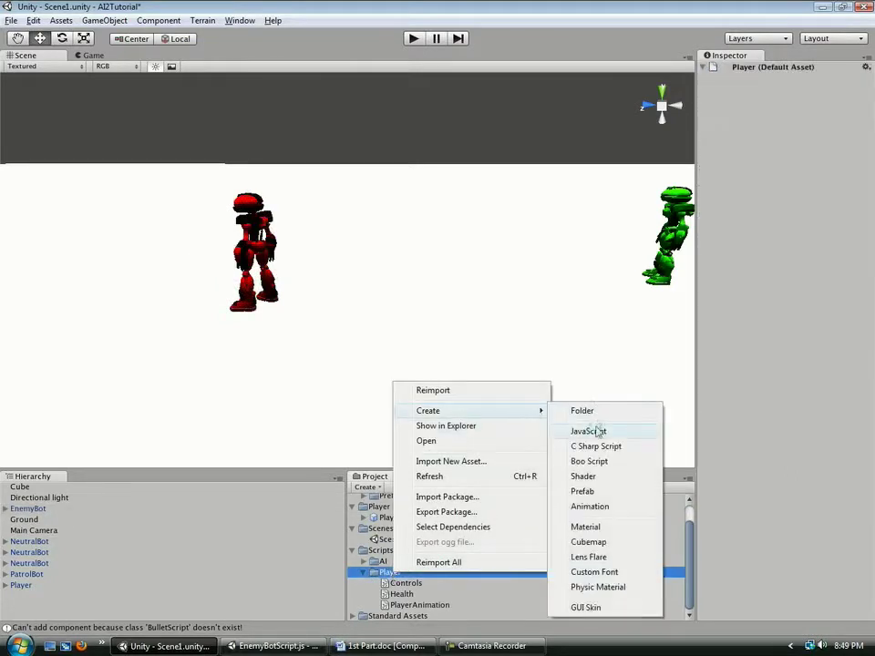
click(597, 431)
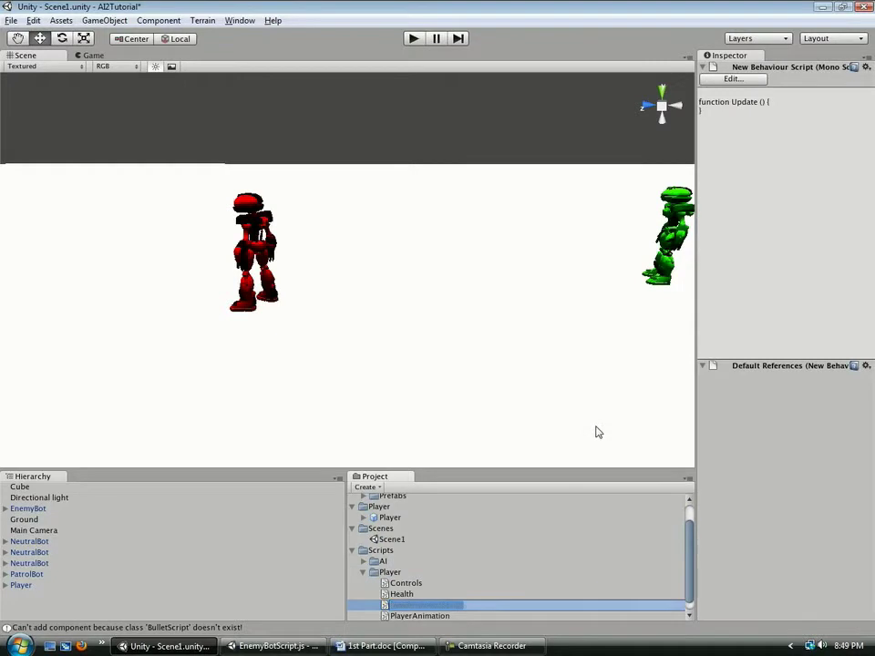
text(Bullet)
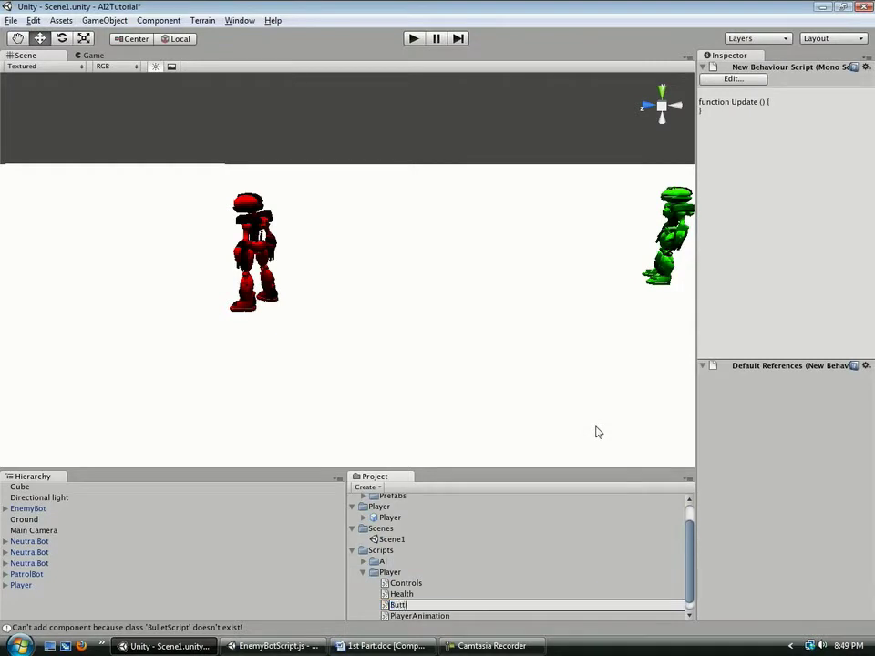
text(Script)
key(Return)
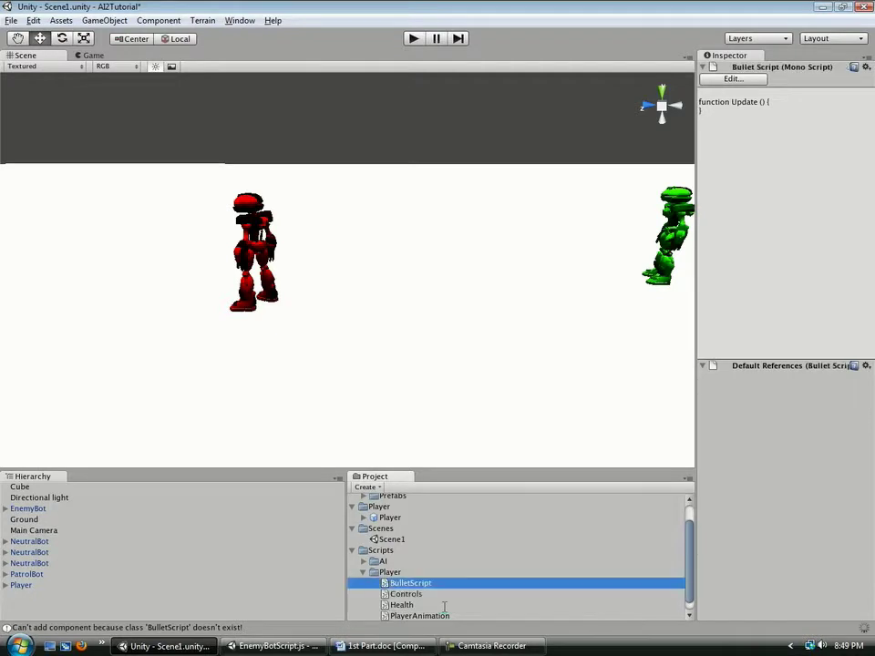
Step: Open Scripts/Player/BulletScript.js in UnityDevelop and delete all its default code
click(273, 646)
click(173, 71)
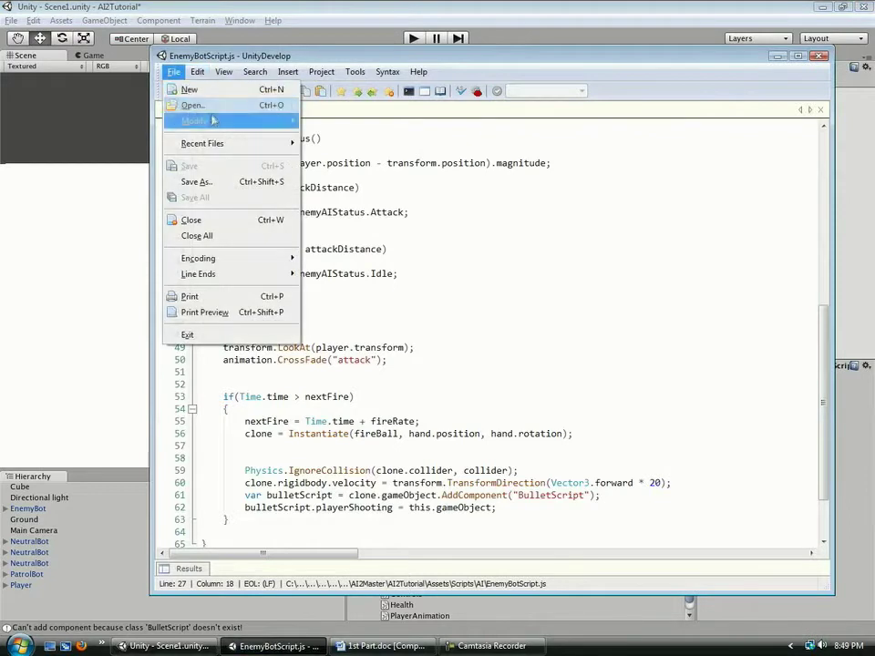
click(255, 103)
click(285, 92)
double_click(317, 169)
double_click(310, 150)
key(Down)
key(Down)
key(ctrl+a)
key(Delete)
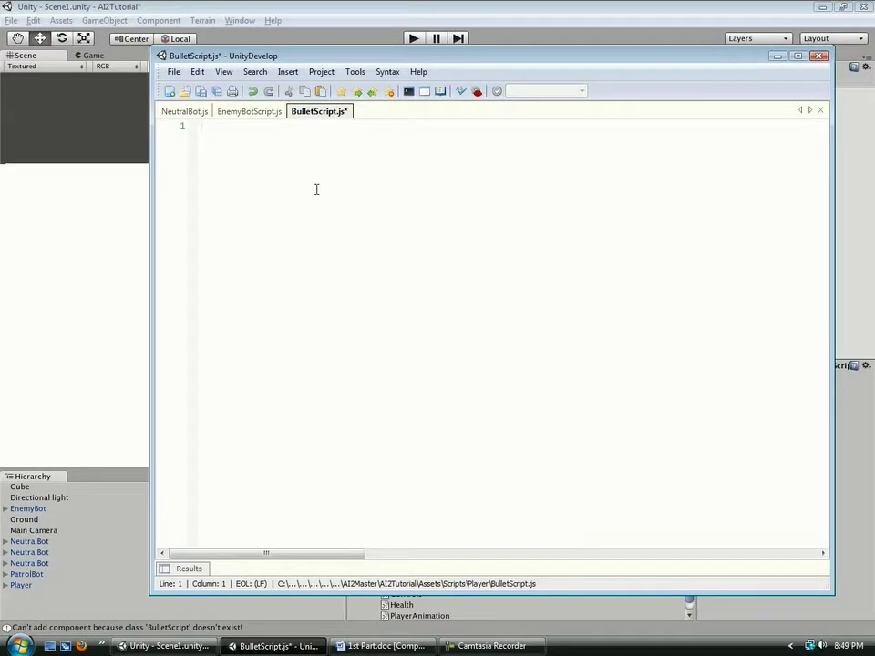
Step: Declare 'var seconds = 2;' and 'static var playerShooting : GameObject;'
text(var seconds )
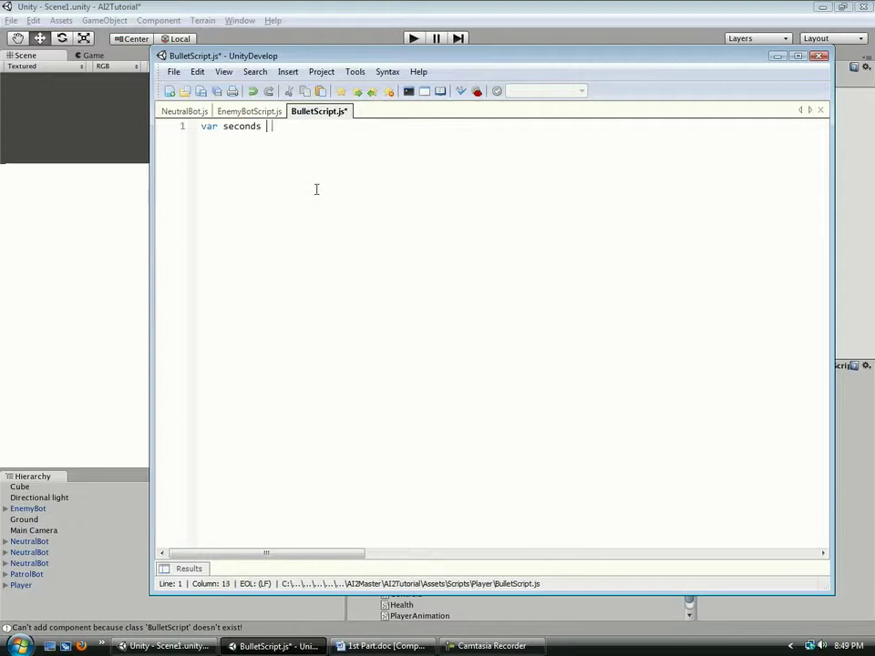
text(= 2;)
key(Return)
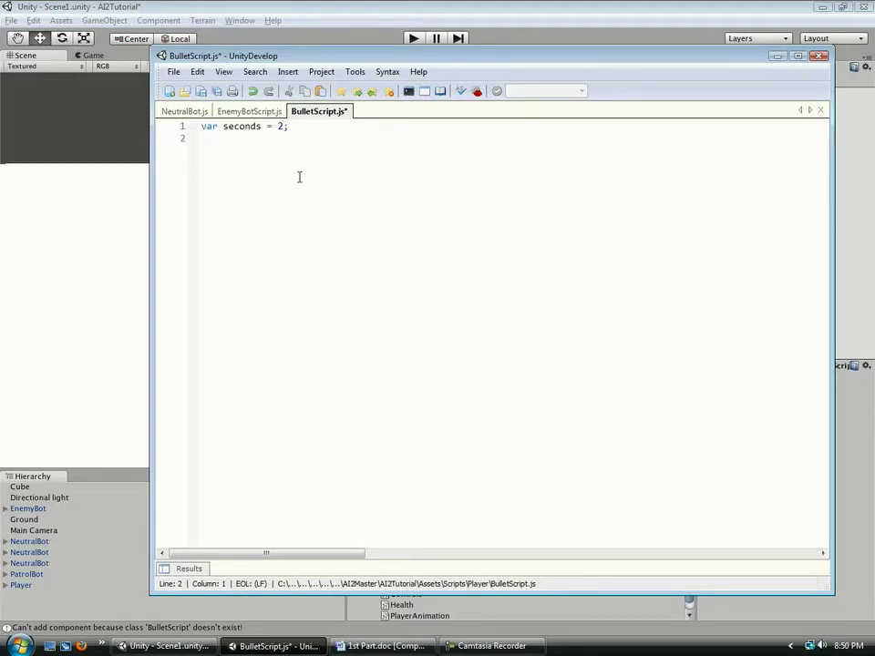
text(static var )
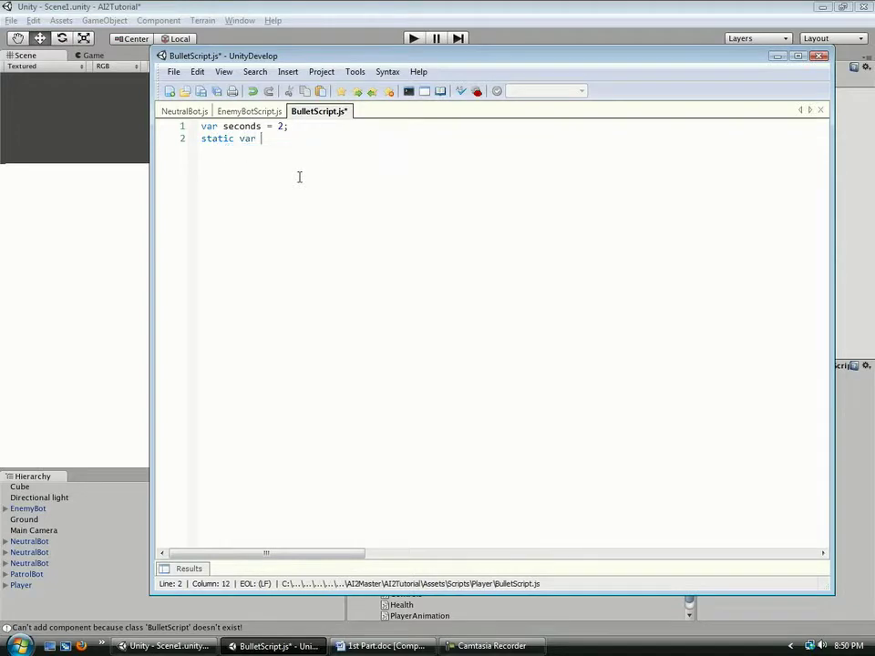
text(playerShooting)
text(:)
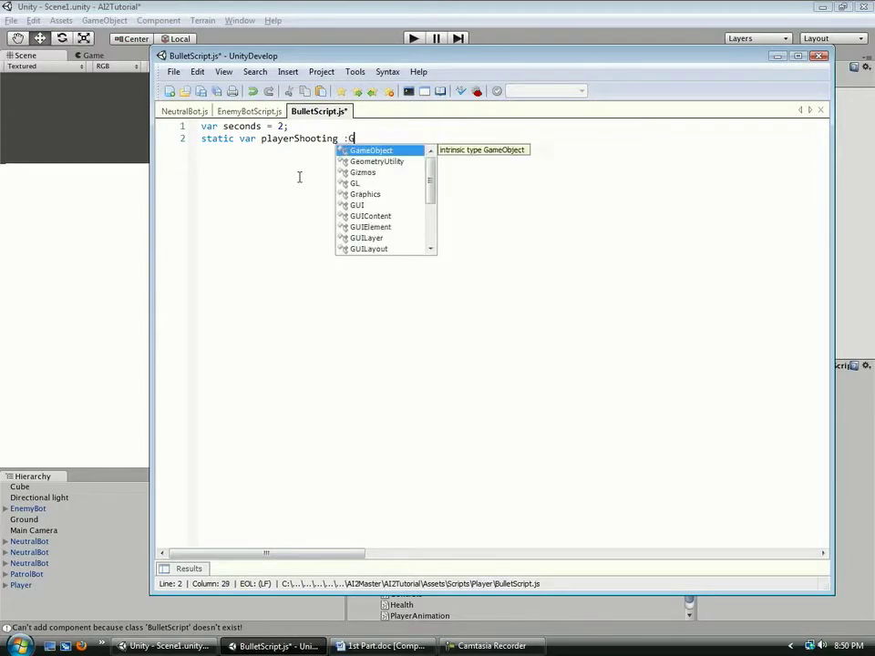
text(Ga)
key(Return)
text(;)
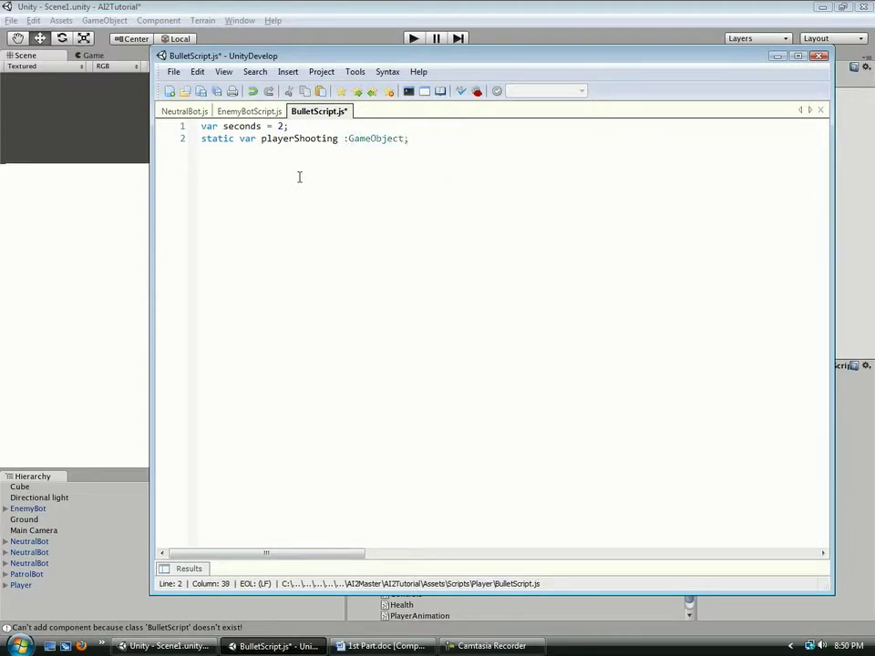
key(Return)
key(Return)
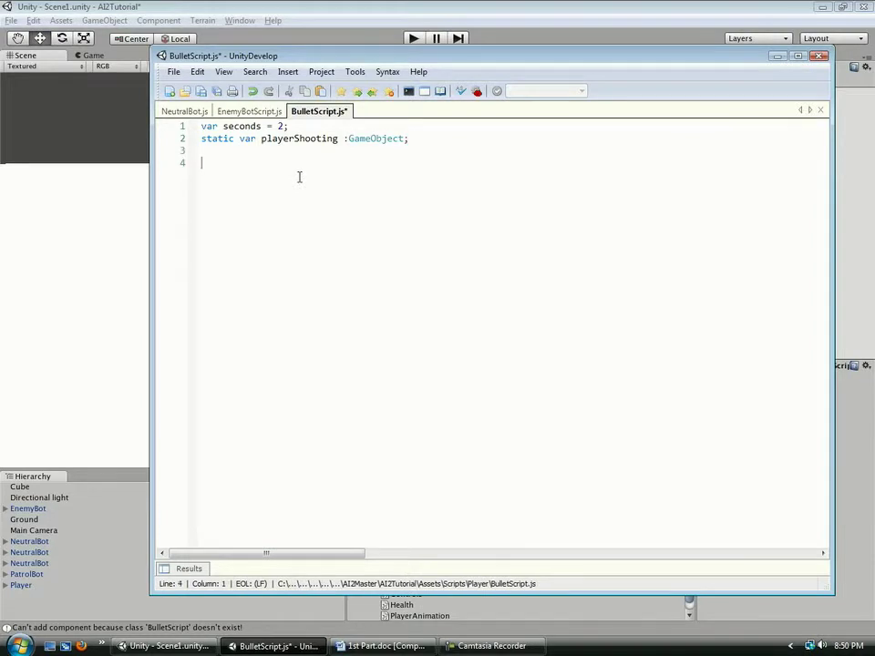
Step: Write the header 'function OnCollisionEnter(other : Collider)' with a new line below it
text(function On)
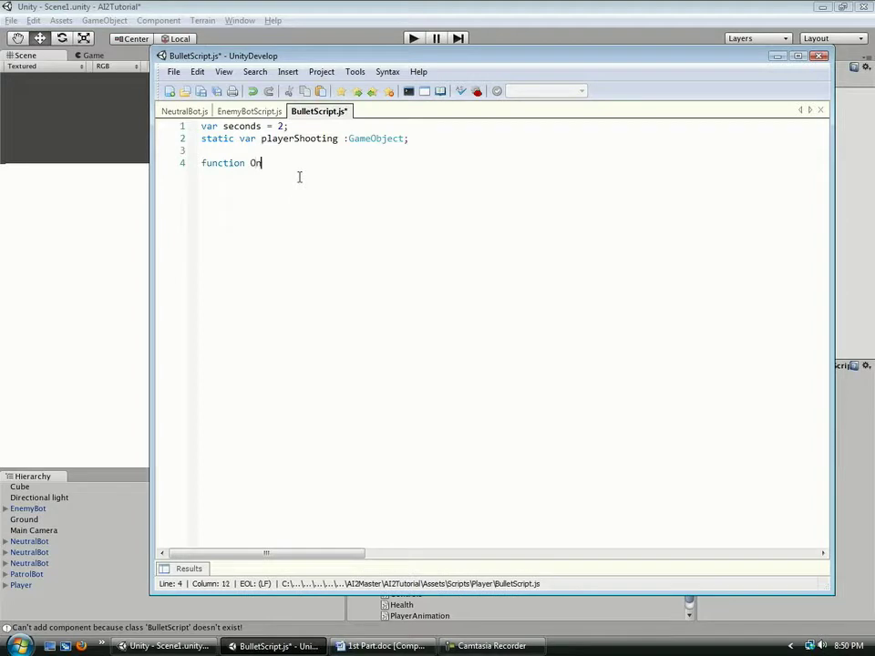
text(Coll)
text(isionEnter())
click(344, 163)
text(other :coll)
key(Return)
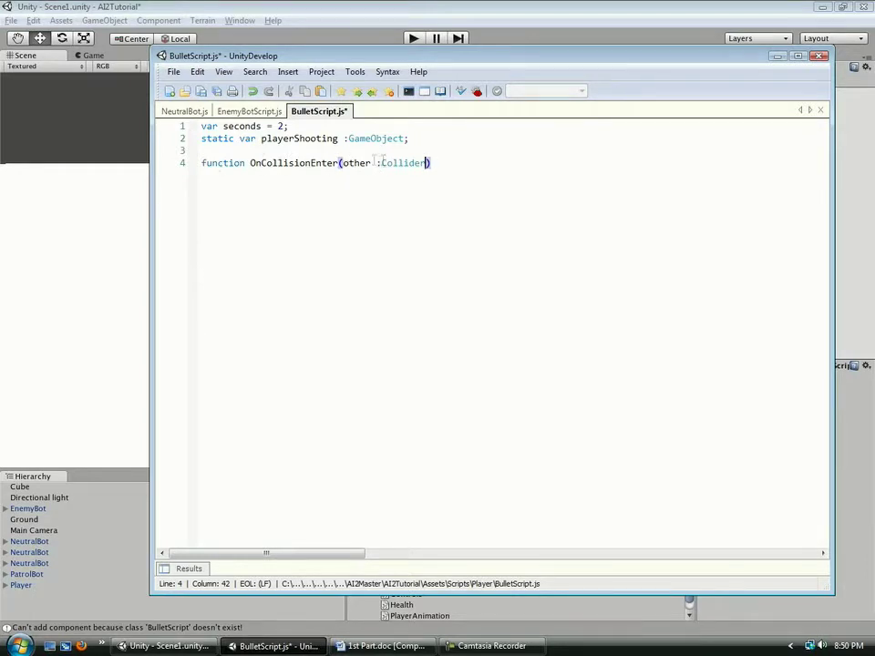
drag(343, 163, 368, 164)
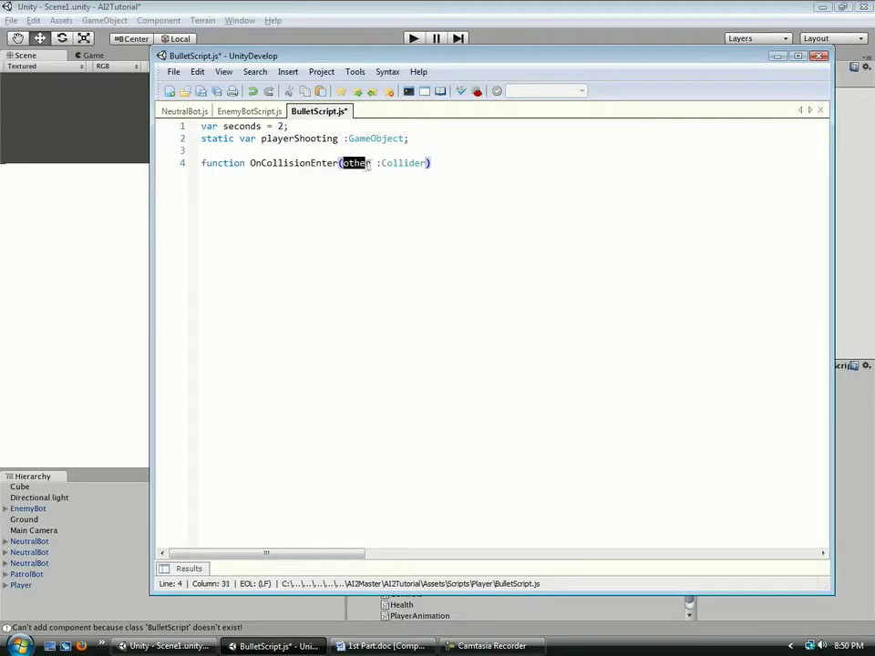
click(436, 164)
key(Return)
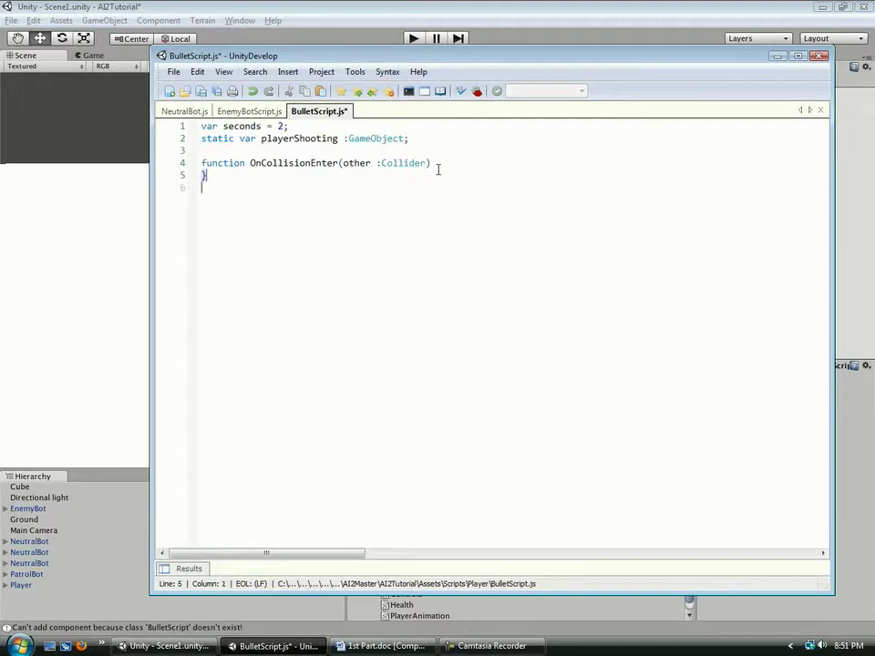
Step: Open the function body and add the condition if(other.gameObject.name == "Player")
text({)
key(Return)
text(if(o)
text(ther.g)
key(Return)
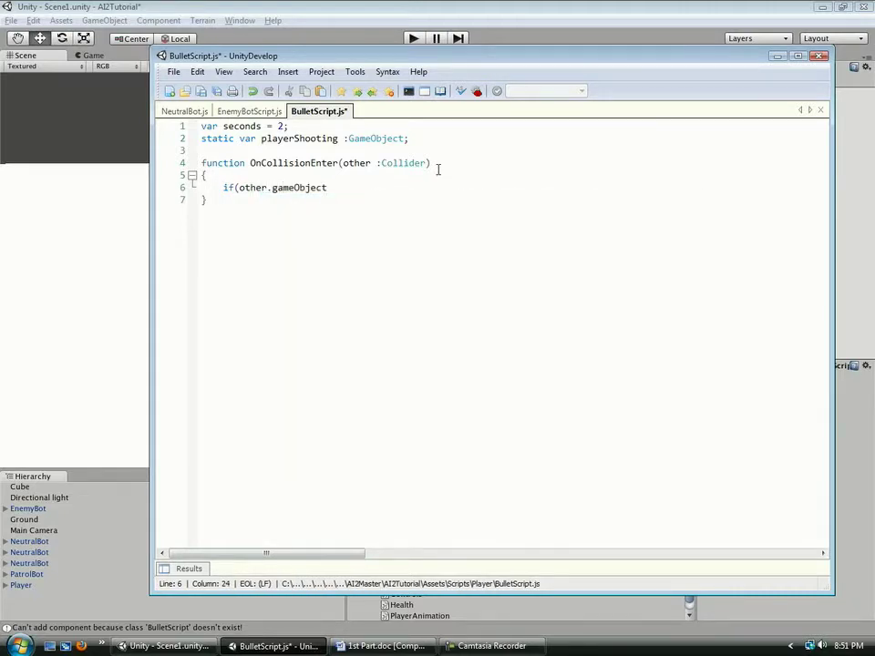
text(.name == "Player"))
key(Return)
Step: Inside the if block, add Destroy(this.gameObject);
text({)
key(Return)
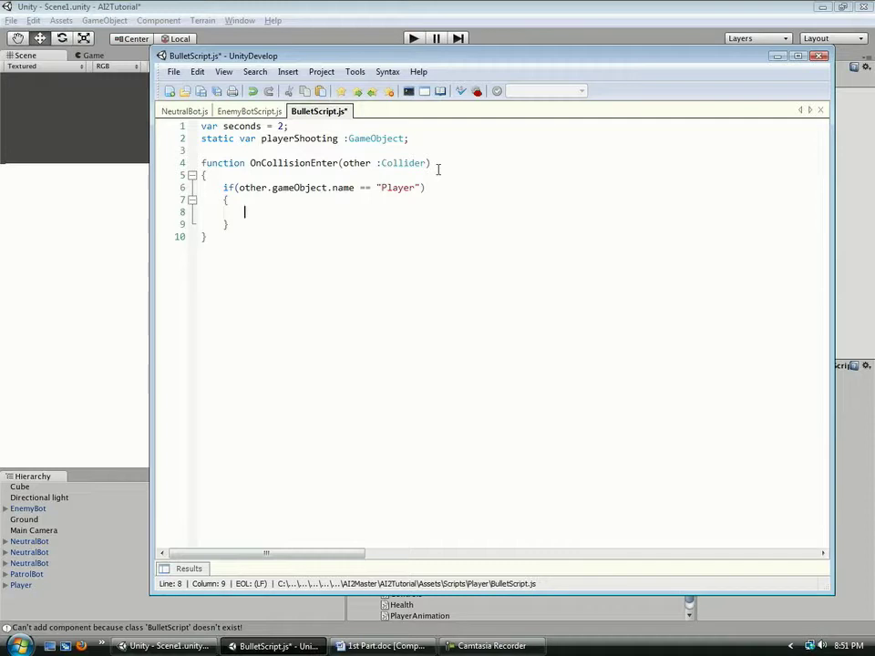
text(Destroy(this.ga)
key(Return)
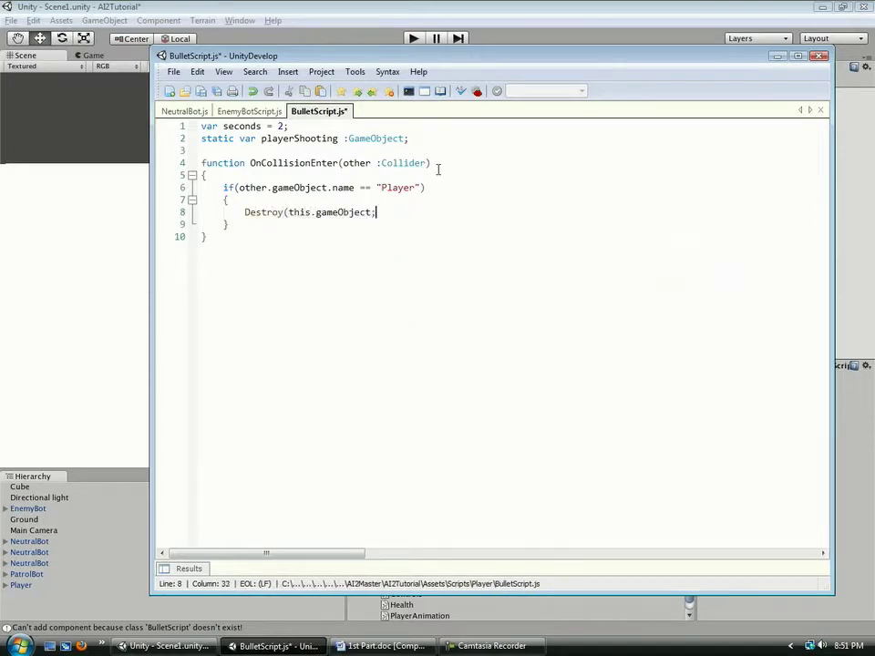
key(BackSpace)
text();)
double_click(381, 186)
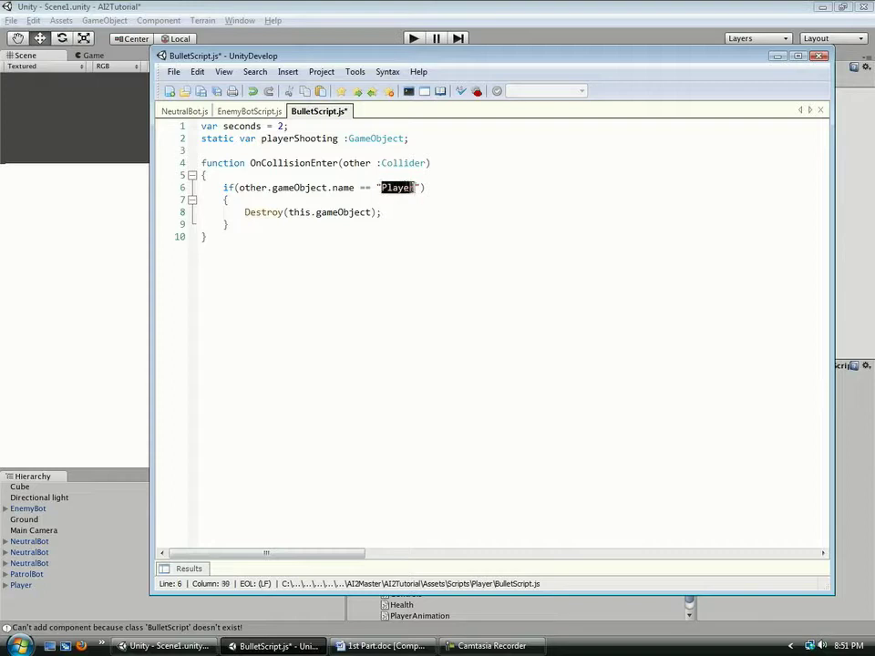
Step: Add a second block: if(other.gameObject.GetComponent("Health")) with opening brace
click(381, 224)
key(Return)
key(Return)
text(if(other.g)
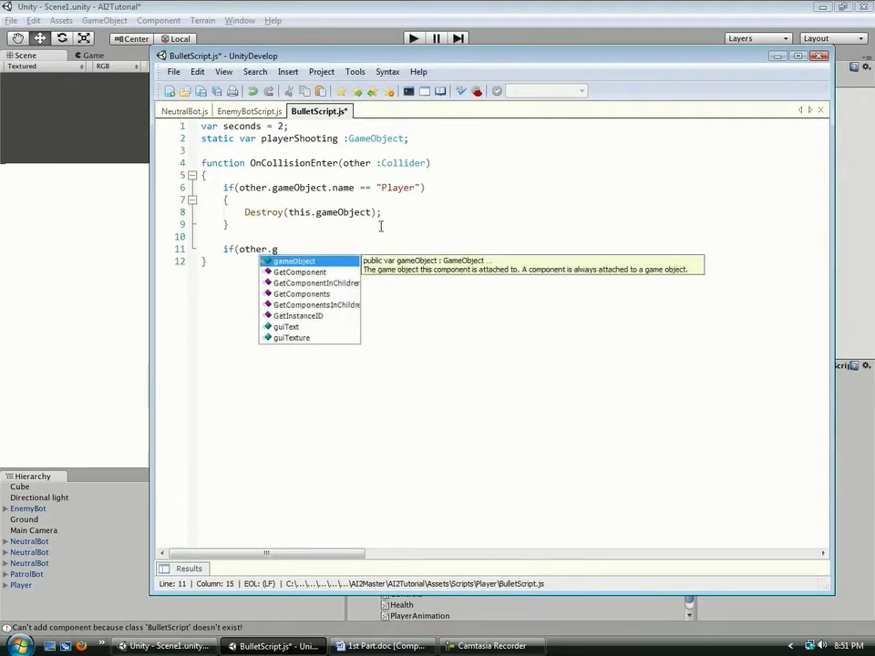
key(Return)
text(.G)
key(Return)
text(("Health")))
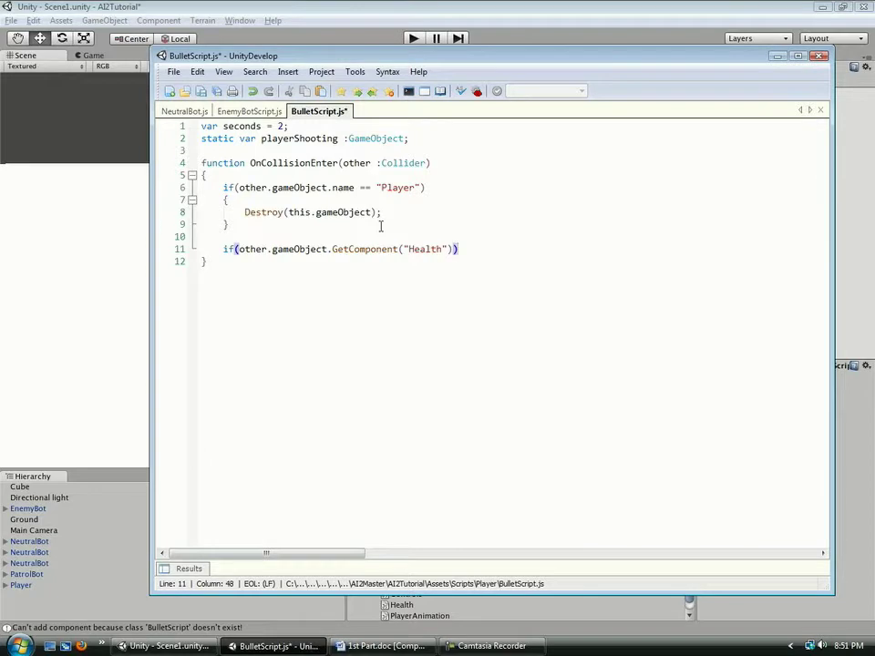
key(Return)
text({)
key(Return)
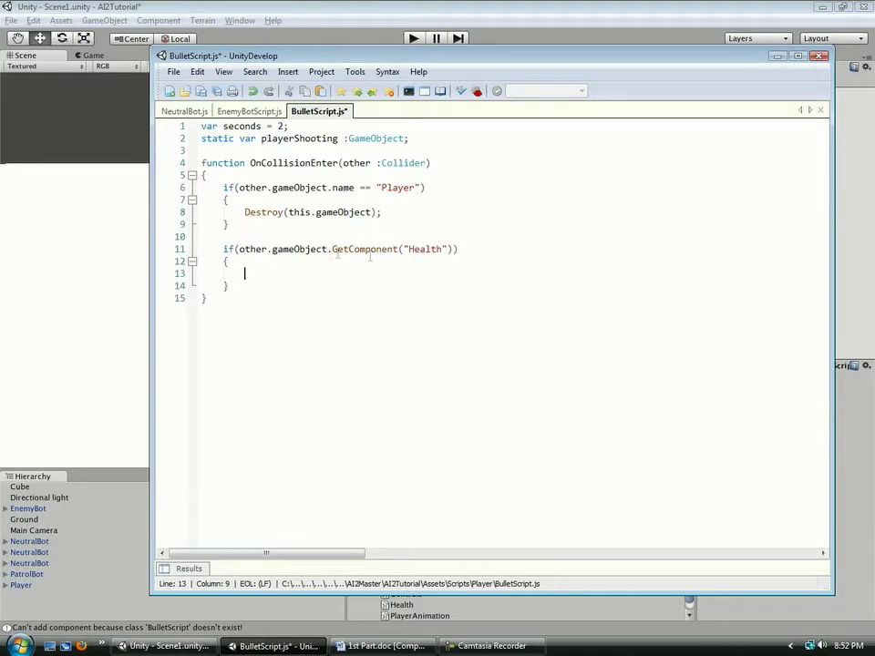
Step: Inside it, set Health.enemy to playerShooting.name
double_click(441, 249)
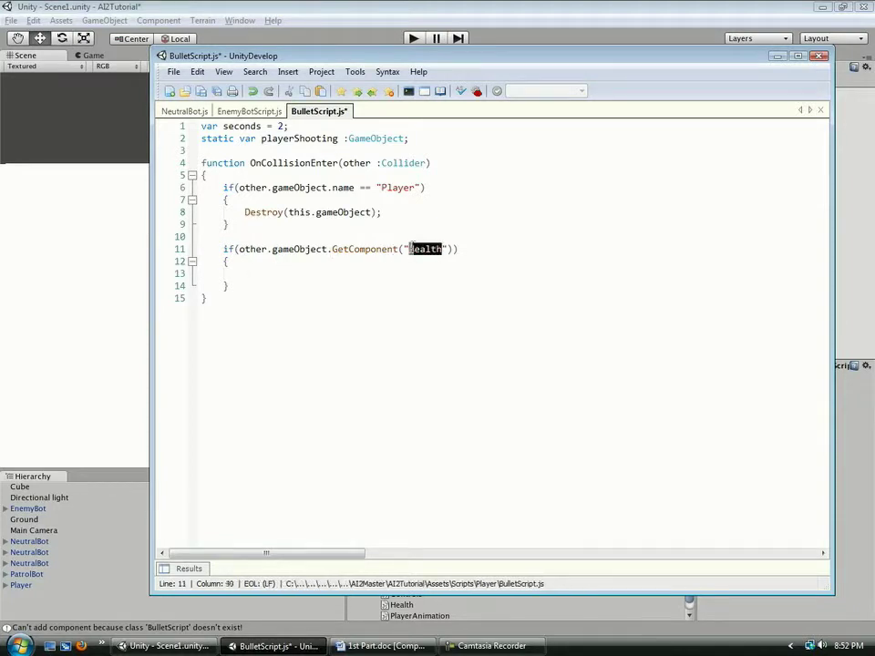
click(297, 273)
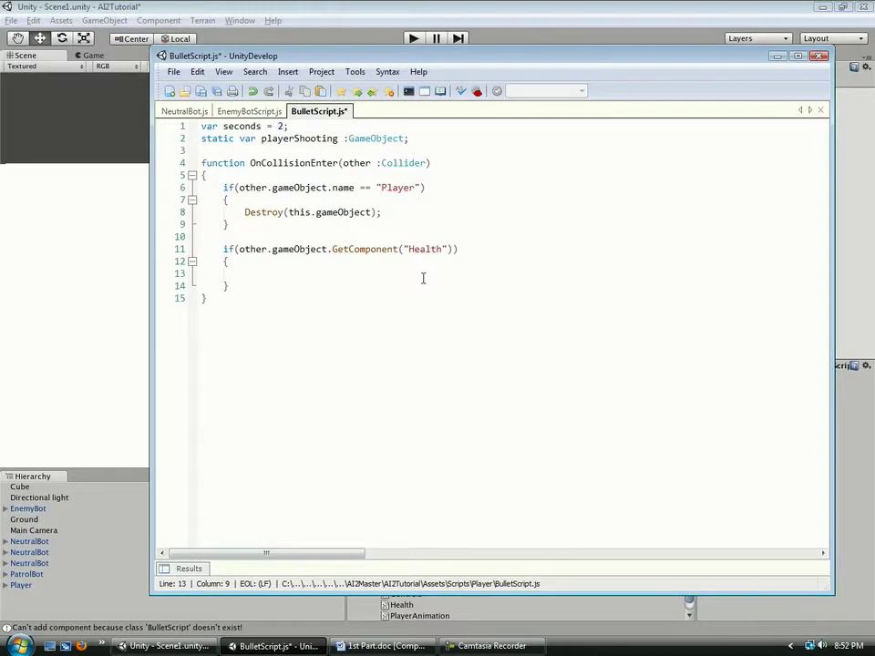
text(Helath)
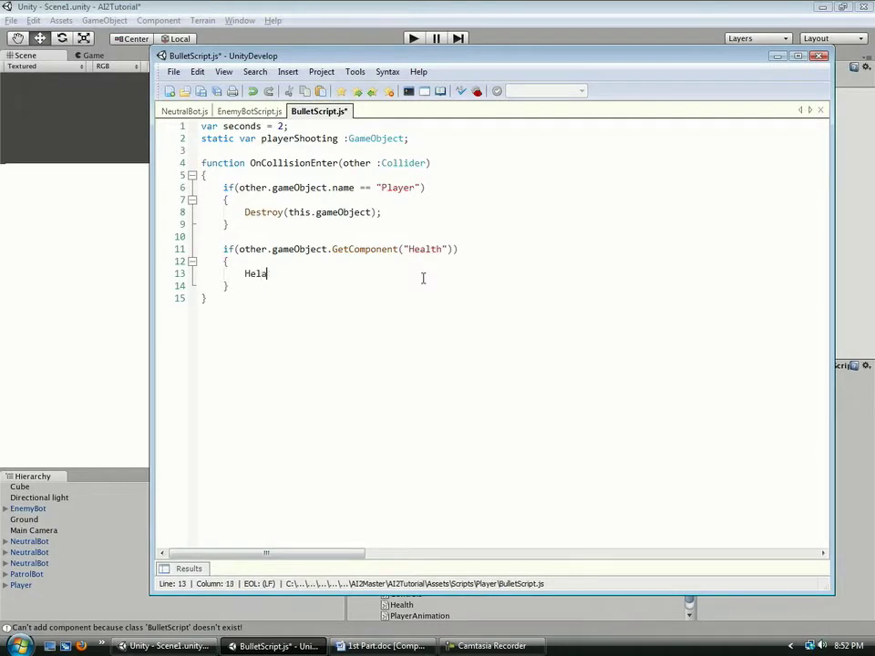
key(BackSpace)
key(BackSpace)
key(BackSpace)
text(.enemy = playerShoot)
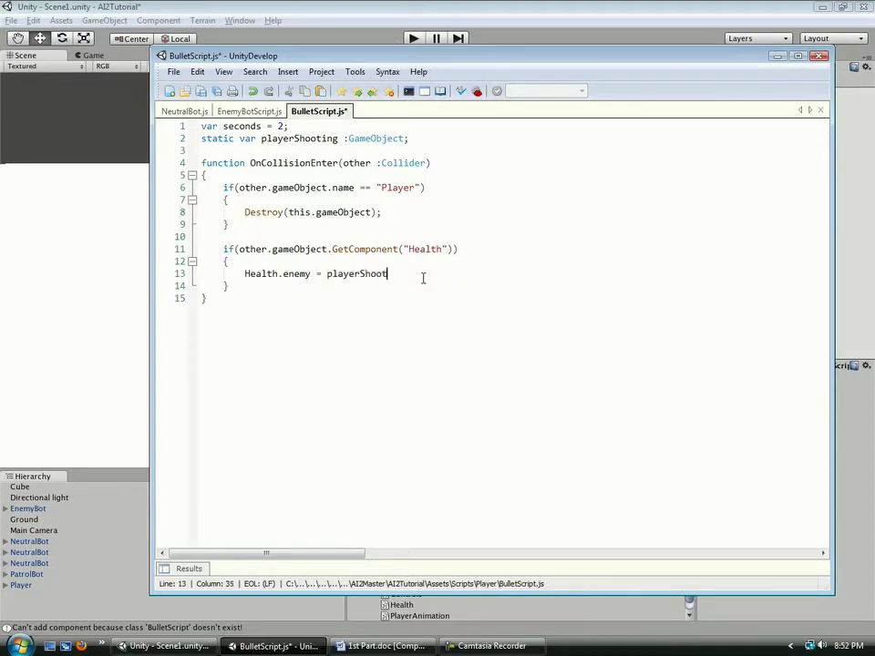
text( ing.name;)
drag(283, 273, 308, 274)
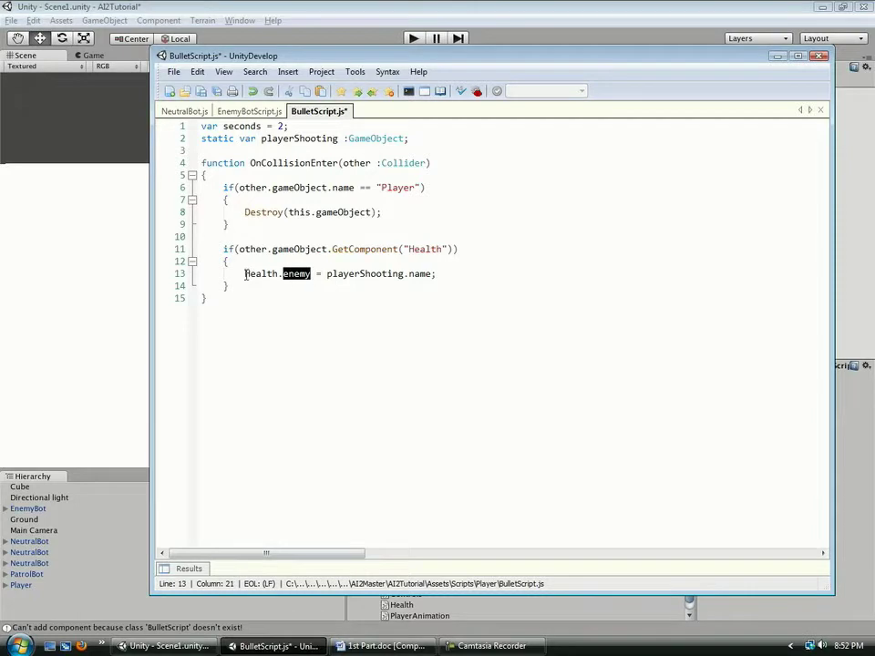
drag(244, 273, 277, 275)
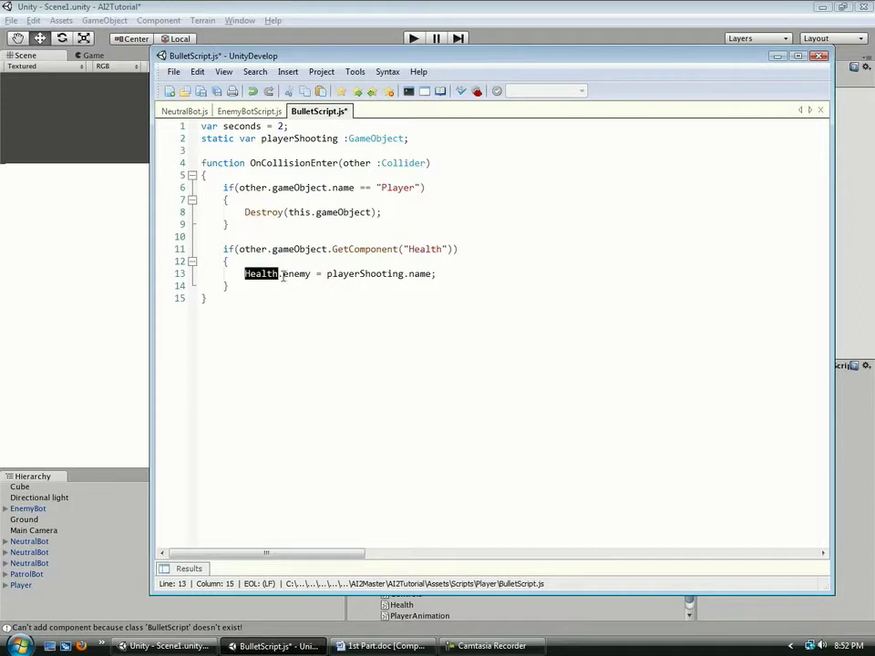
drag(284, 273, 310, 274)
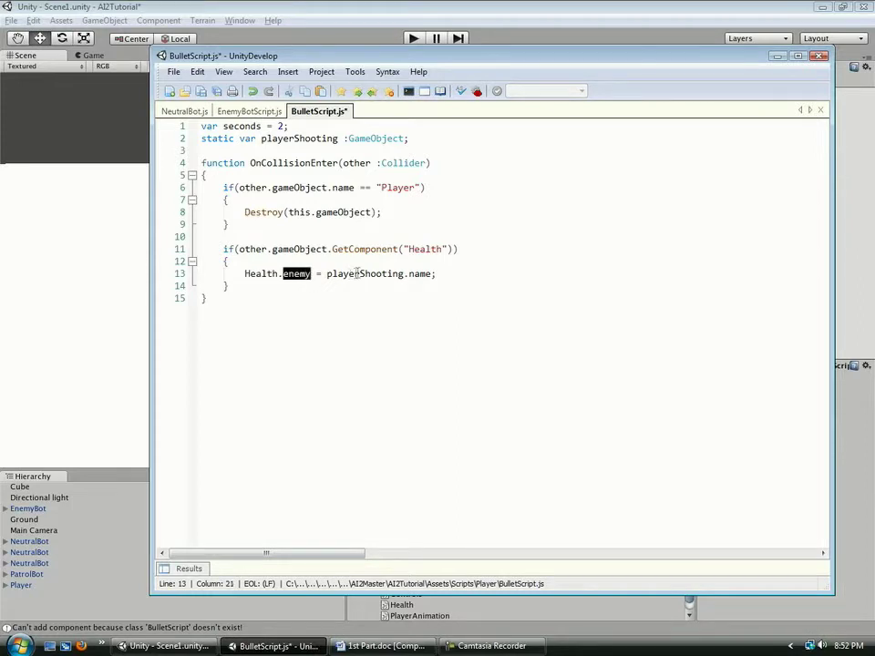
click(437, 274)
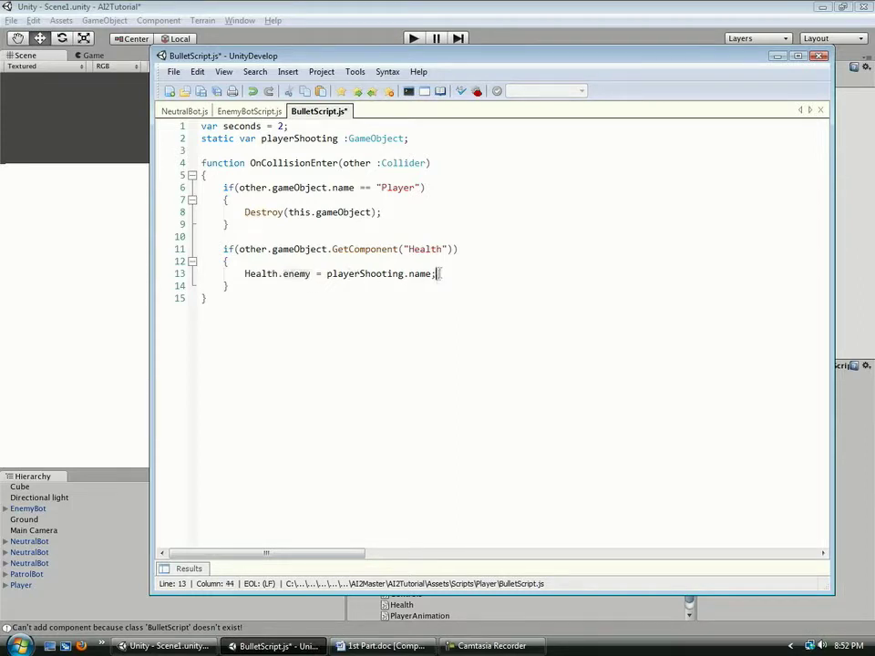
Step: Add 'Health.health -= 10;' on the next line and save BulletScript.js
key(alt+Tab)
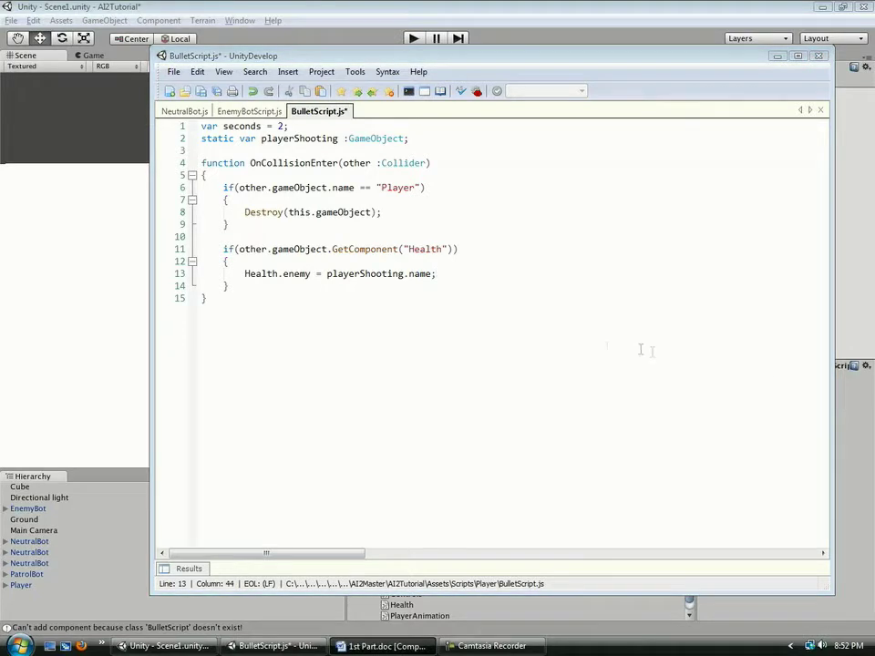
key(alt+Tab)
key(Return)
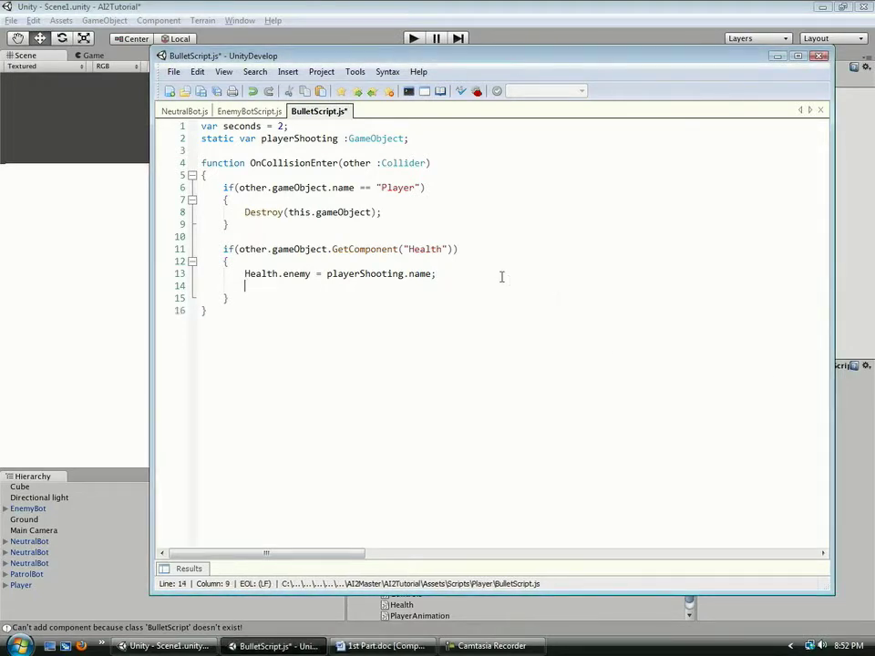
text(Healt)
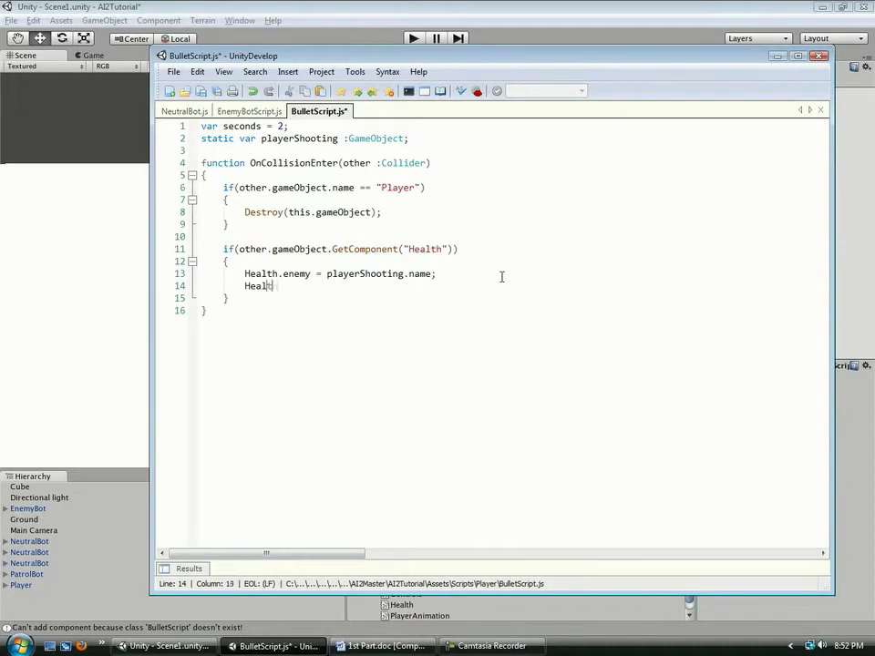
text(.he)
key(Return)
key(ctrl+s)
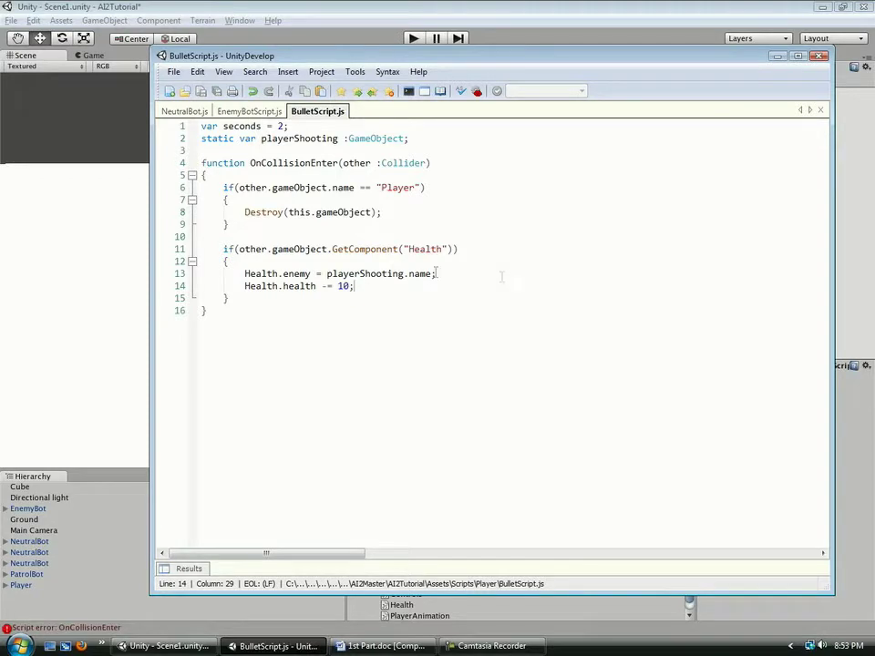
Step: In Unity, expand Prefabs, inspect the Fireball prefab, and open BulletScript
click(461, 10)
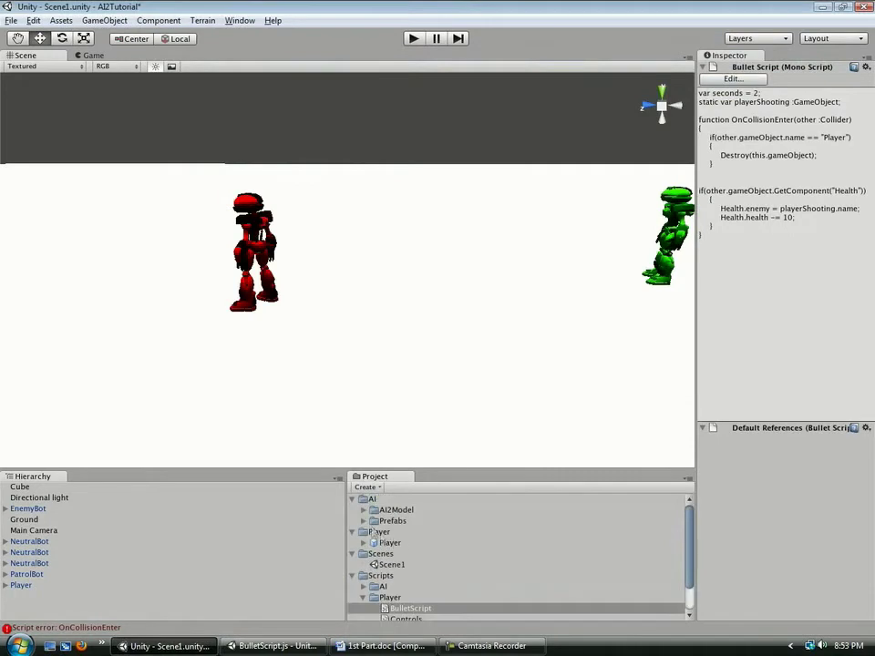
click(364, 521)
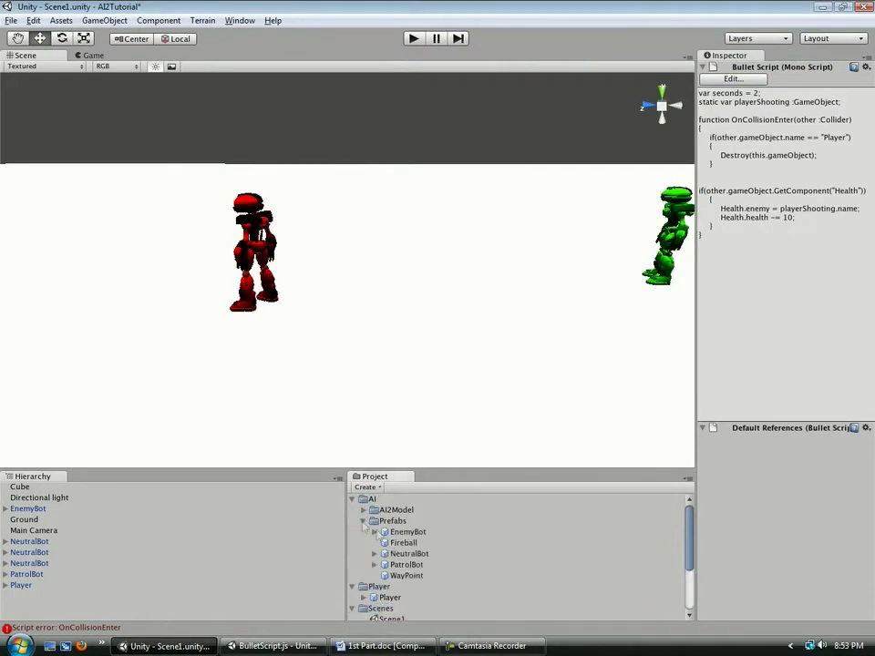
click(408, 544)
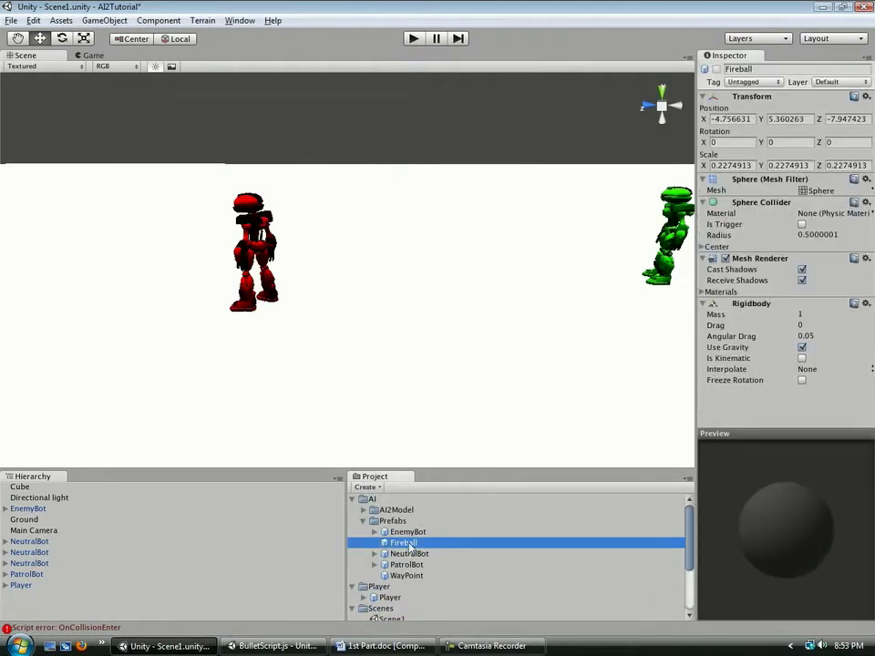
scroll(409, 564, down, 2)
scroll(409, 567, down, 2)
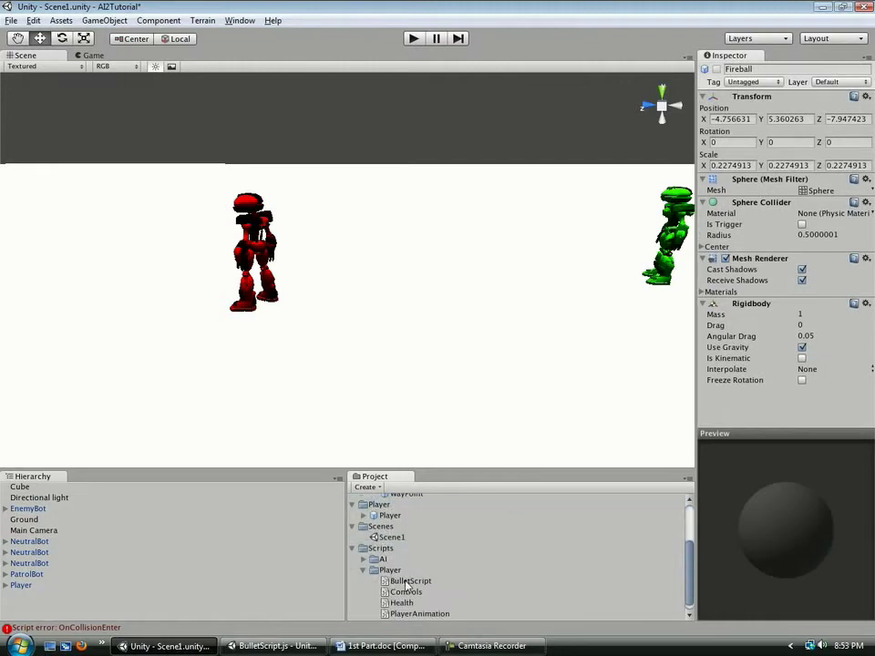
double_click(398, 582)
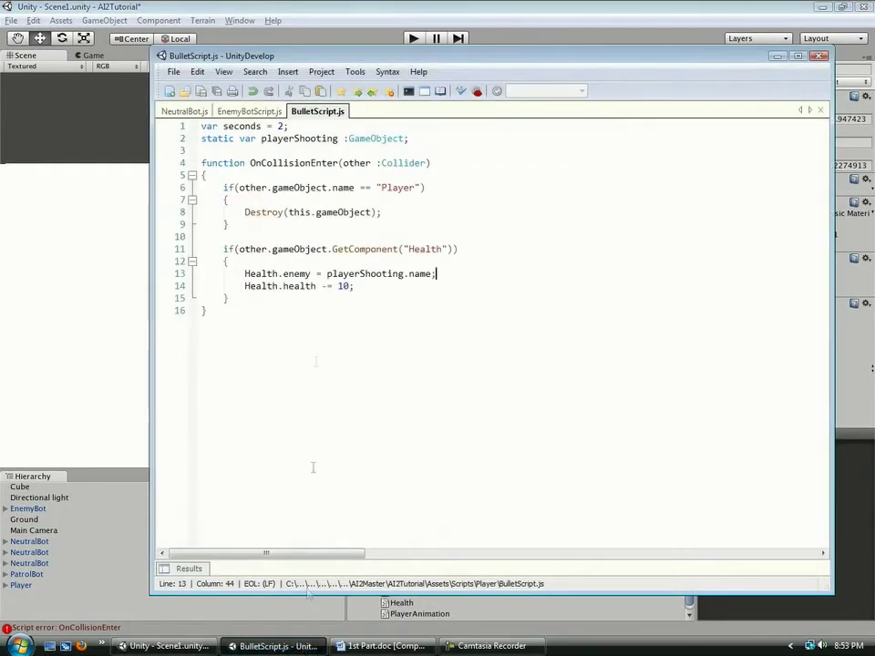
Step: Review the AddComponent call on line 61 of EnemyBotScript.js, then return to Unity
click(252, 113)
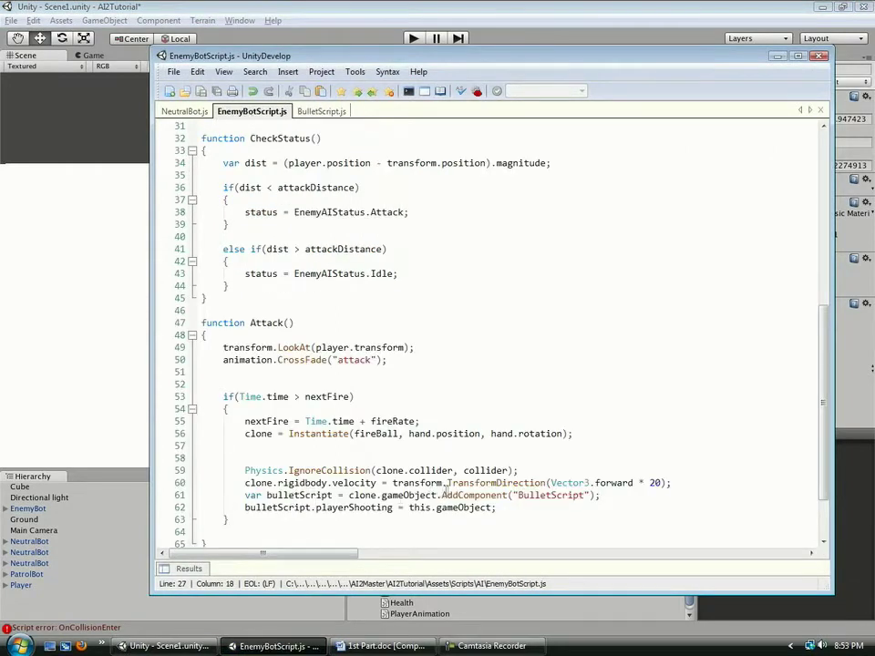
drag(443, 495, 492, 495)
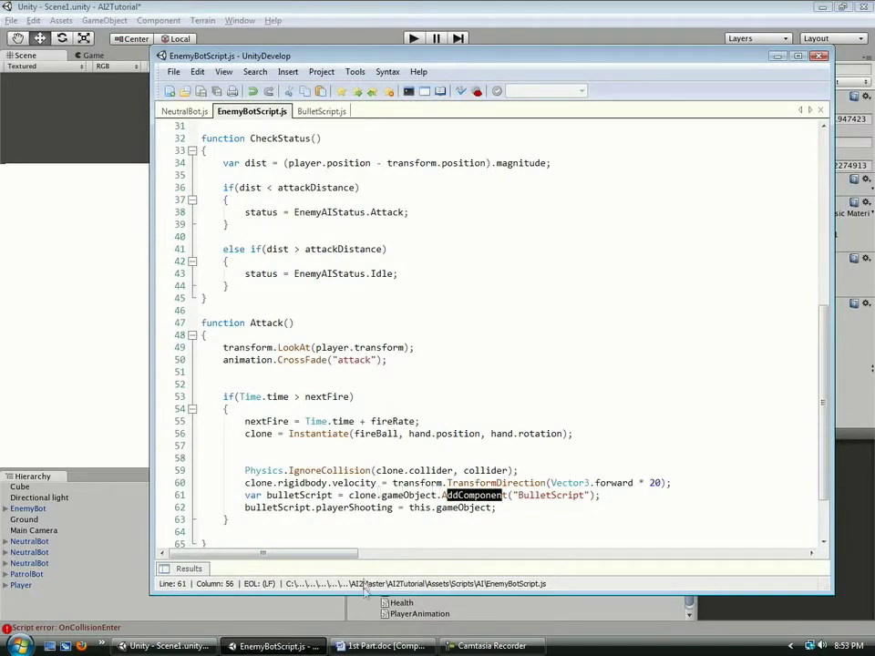
key(alt+Tab)
scroll(372, 537, up, 2)
scroll(371, 538, up, 2)
Step: Playtest the scene twice, moving the player with W, then view the OnCollisionEnter Console error
click(364, 521)
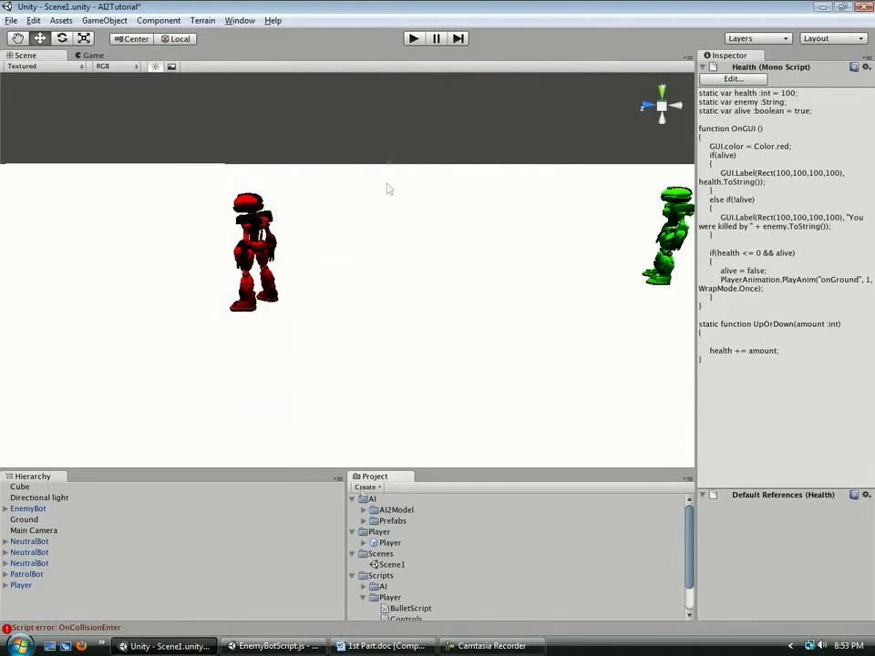
click(413, 39)
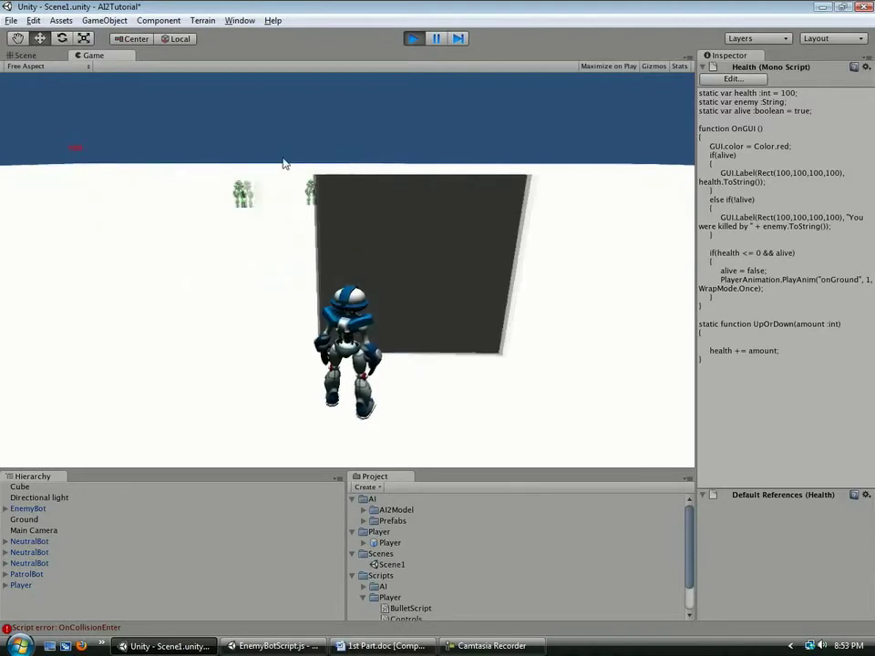
key(w)
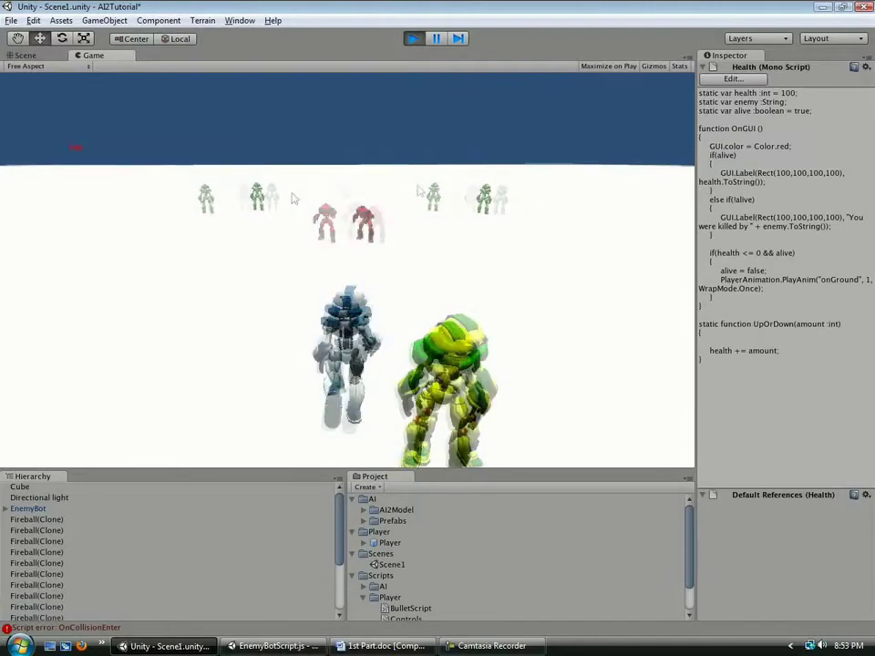
click(413, 38)
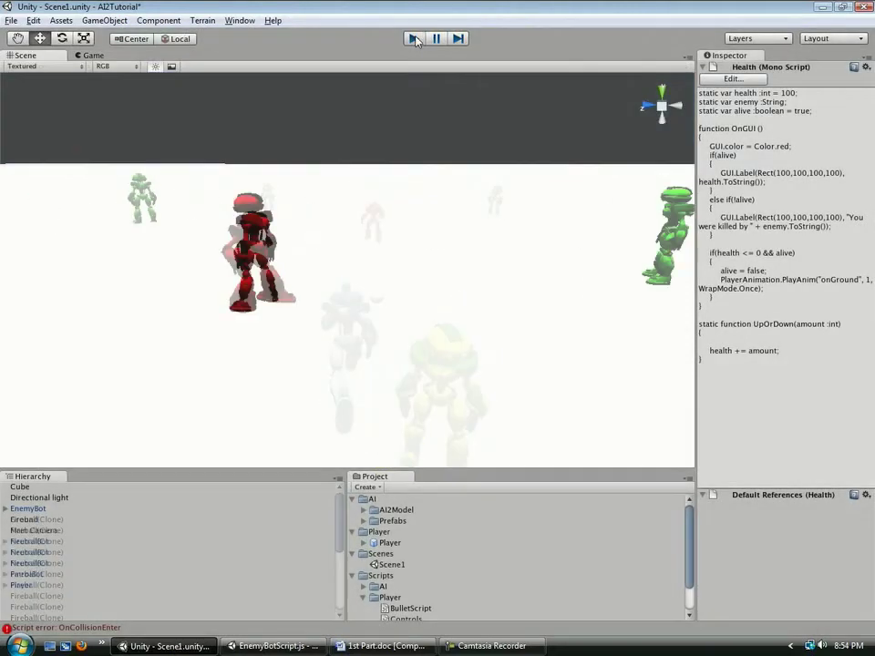
click(413, 39)
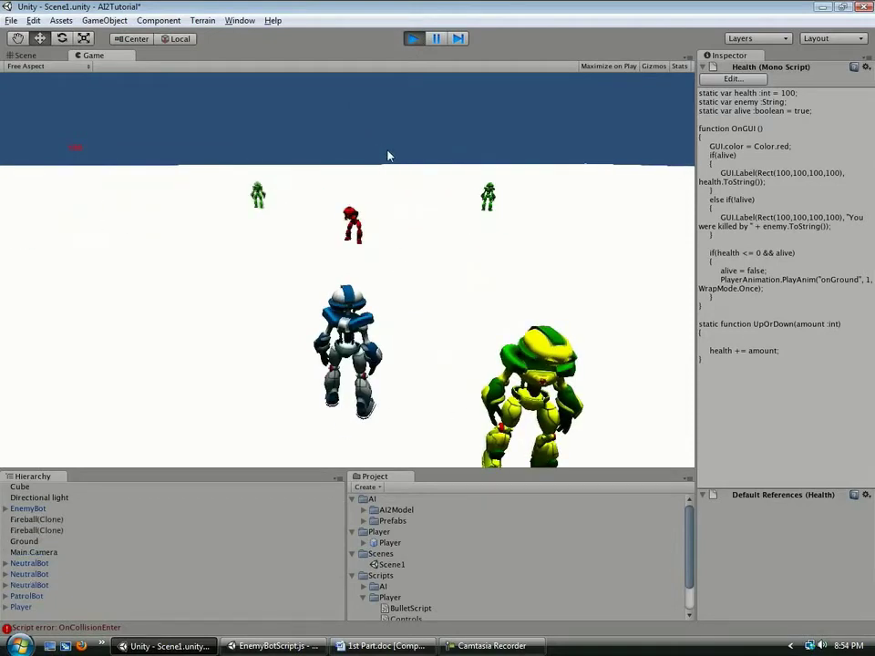
click(411, 39)
click(105, 633)
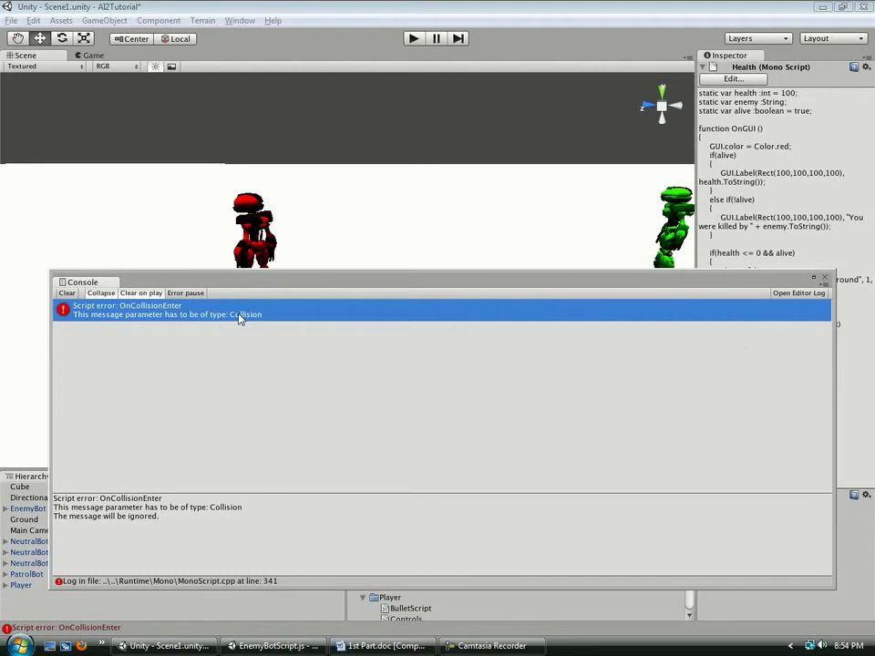
Step: Close the Console, back in UnityDevelop glance over EnemyBotScript, then go to BulletScript.js
click(822, 281)
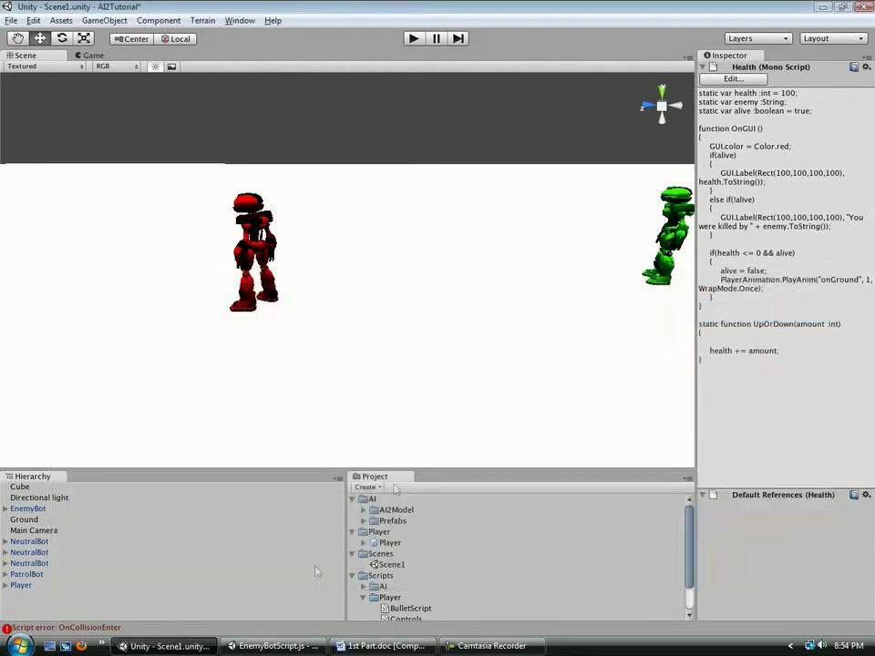
click(274, 645)
click(407, 445)
scroll(383, 410, up, 2)
scroll(373, 401, up, 2)
scroll(371, 396, up, 4)
scroll(356, 290, down, 2)
scroll(356, 290, down, 5)
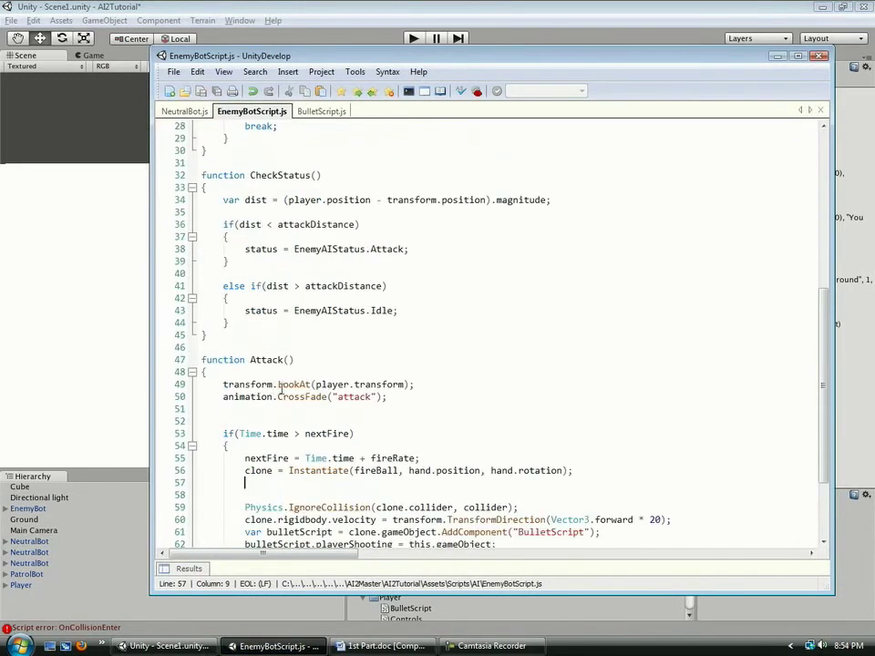
click(317, 111)
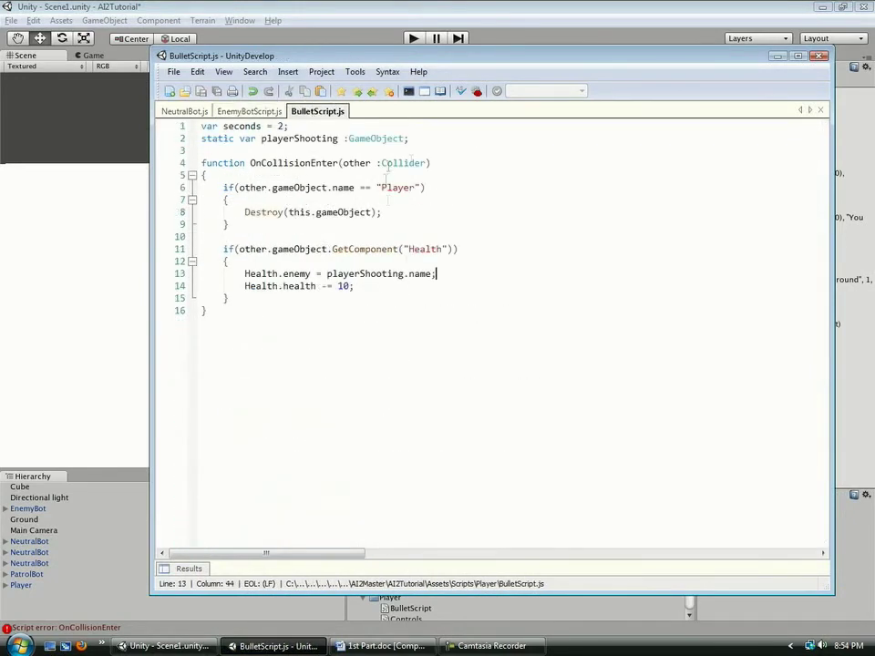
Step: Change 'Collider' to 'Collision' on line 4, save, and return to Unity
click(422, 163)
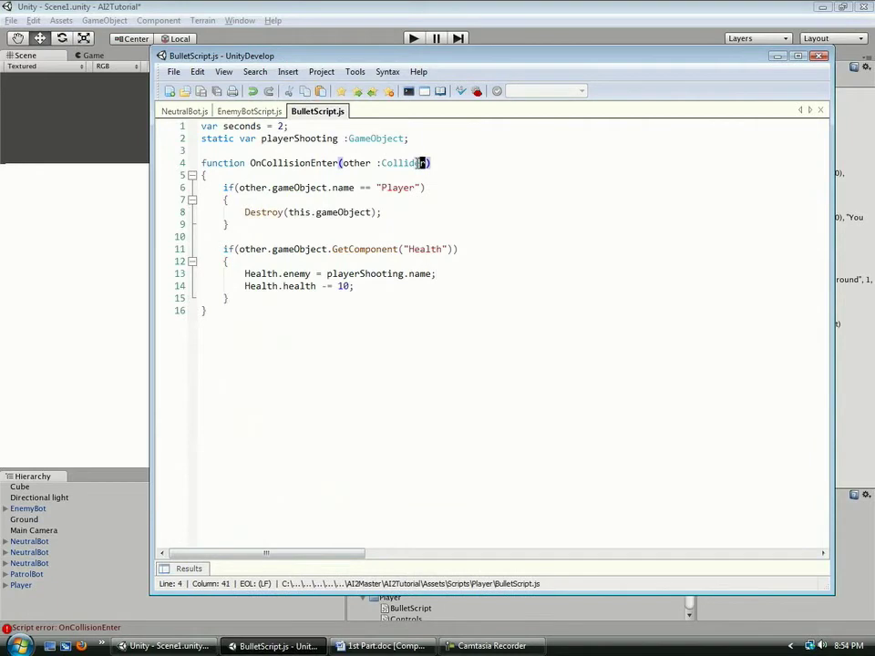
key(BackSpace)
key(BackSpace)
text(sion)
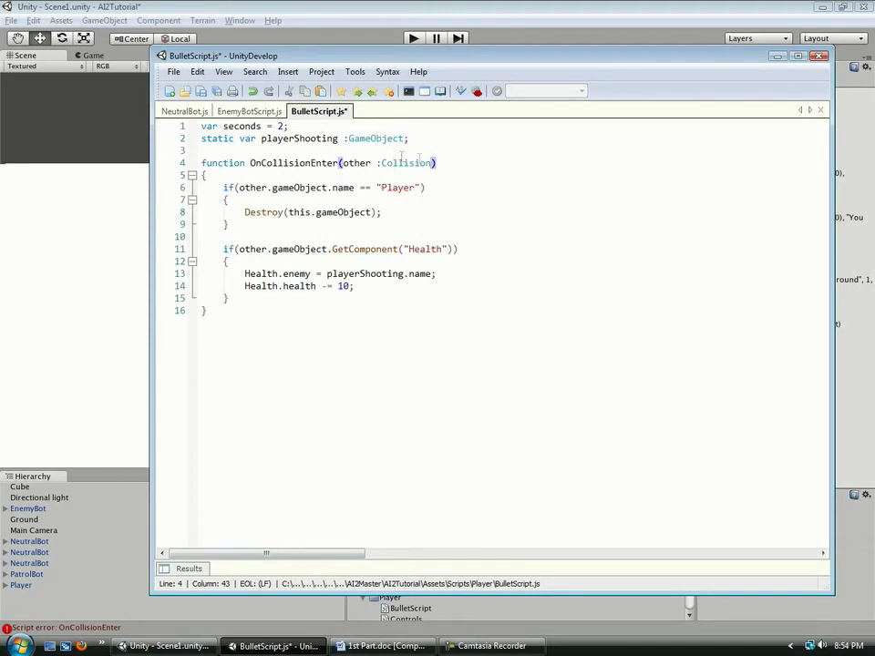
key(ctrl+s)
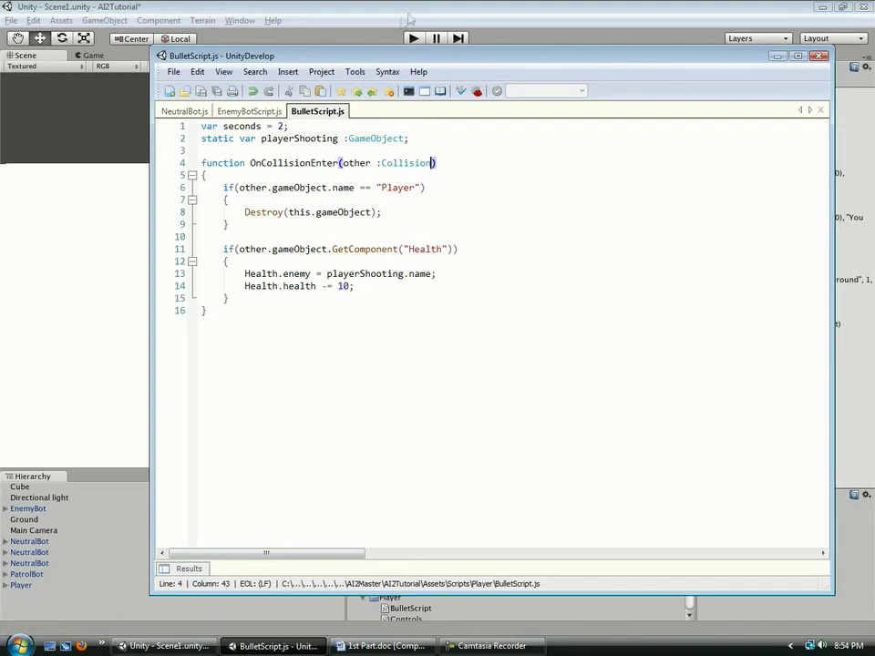
click(411, 20)
Step: Start Play and steer the player robot toward the red bot so its fireballs hit it
click(413, 39)
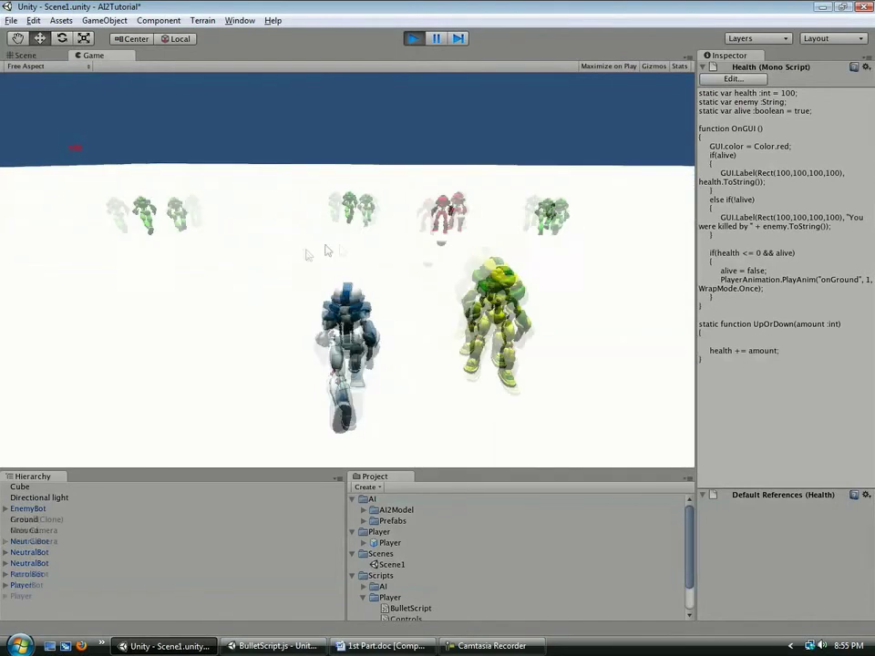
click(383, 255)
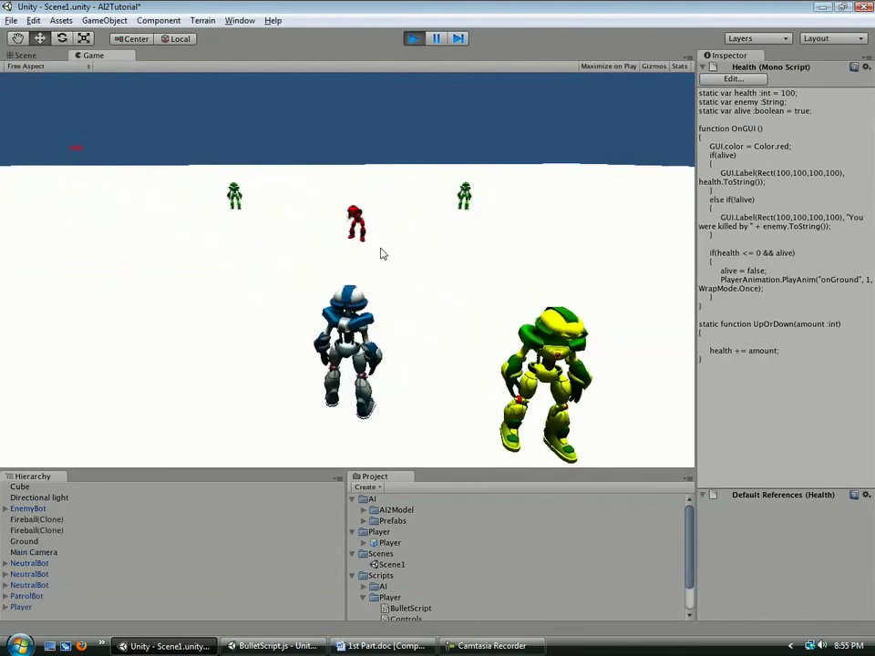
click(334, 260)
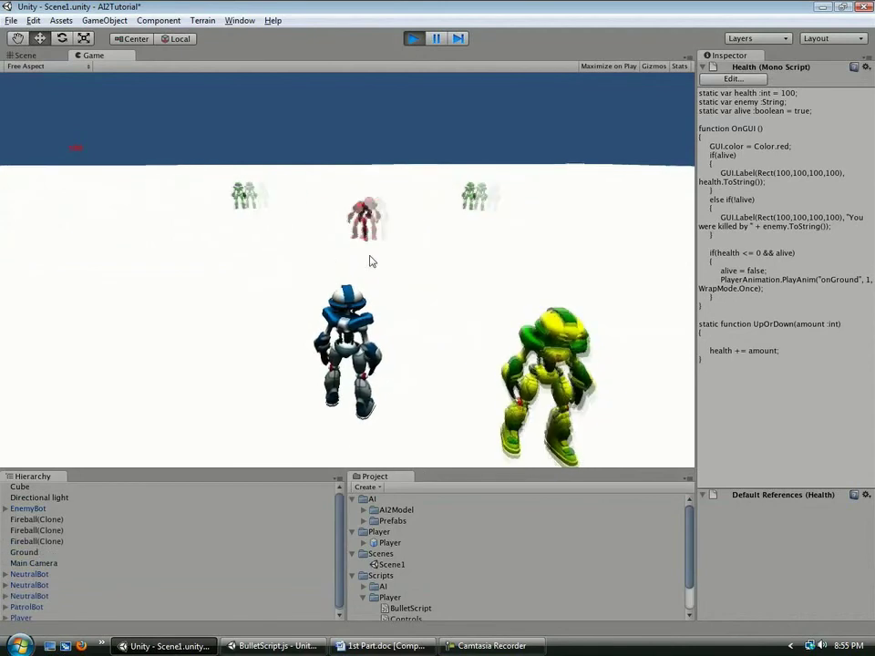
click(371, 260)
click(384, 160)
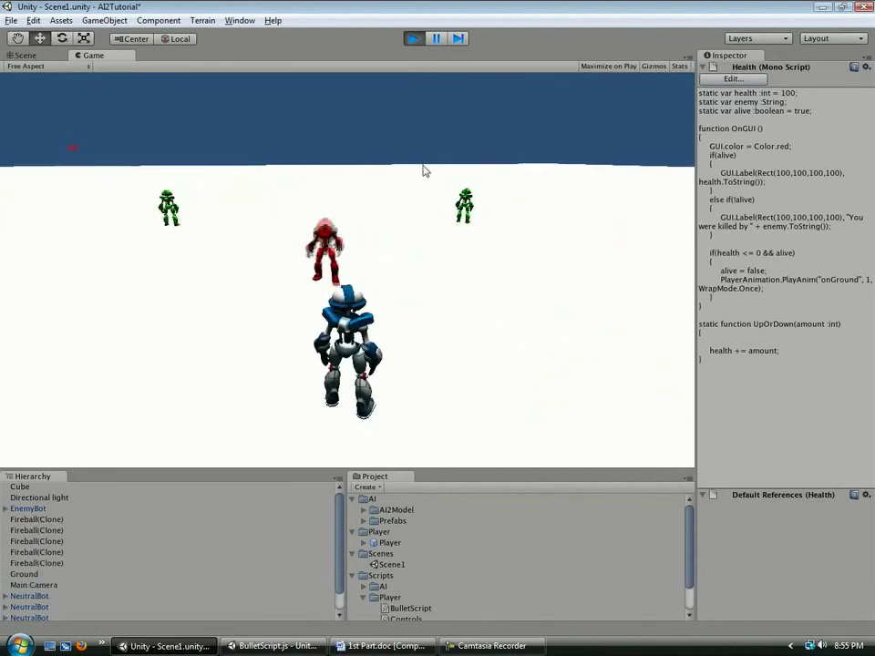
key(space)
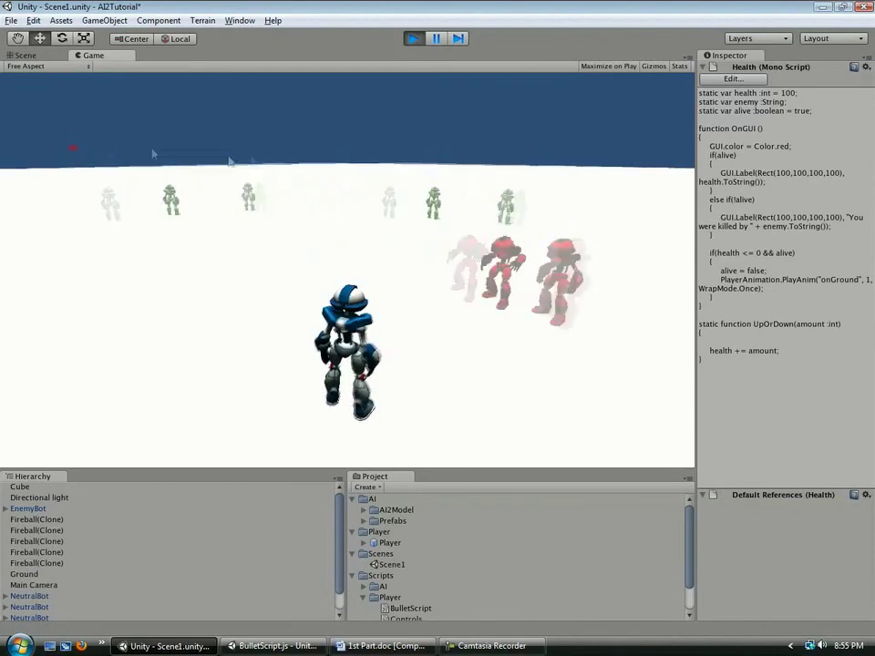